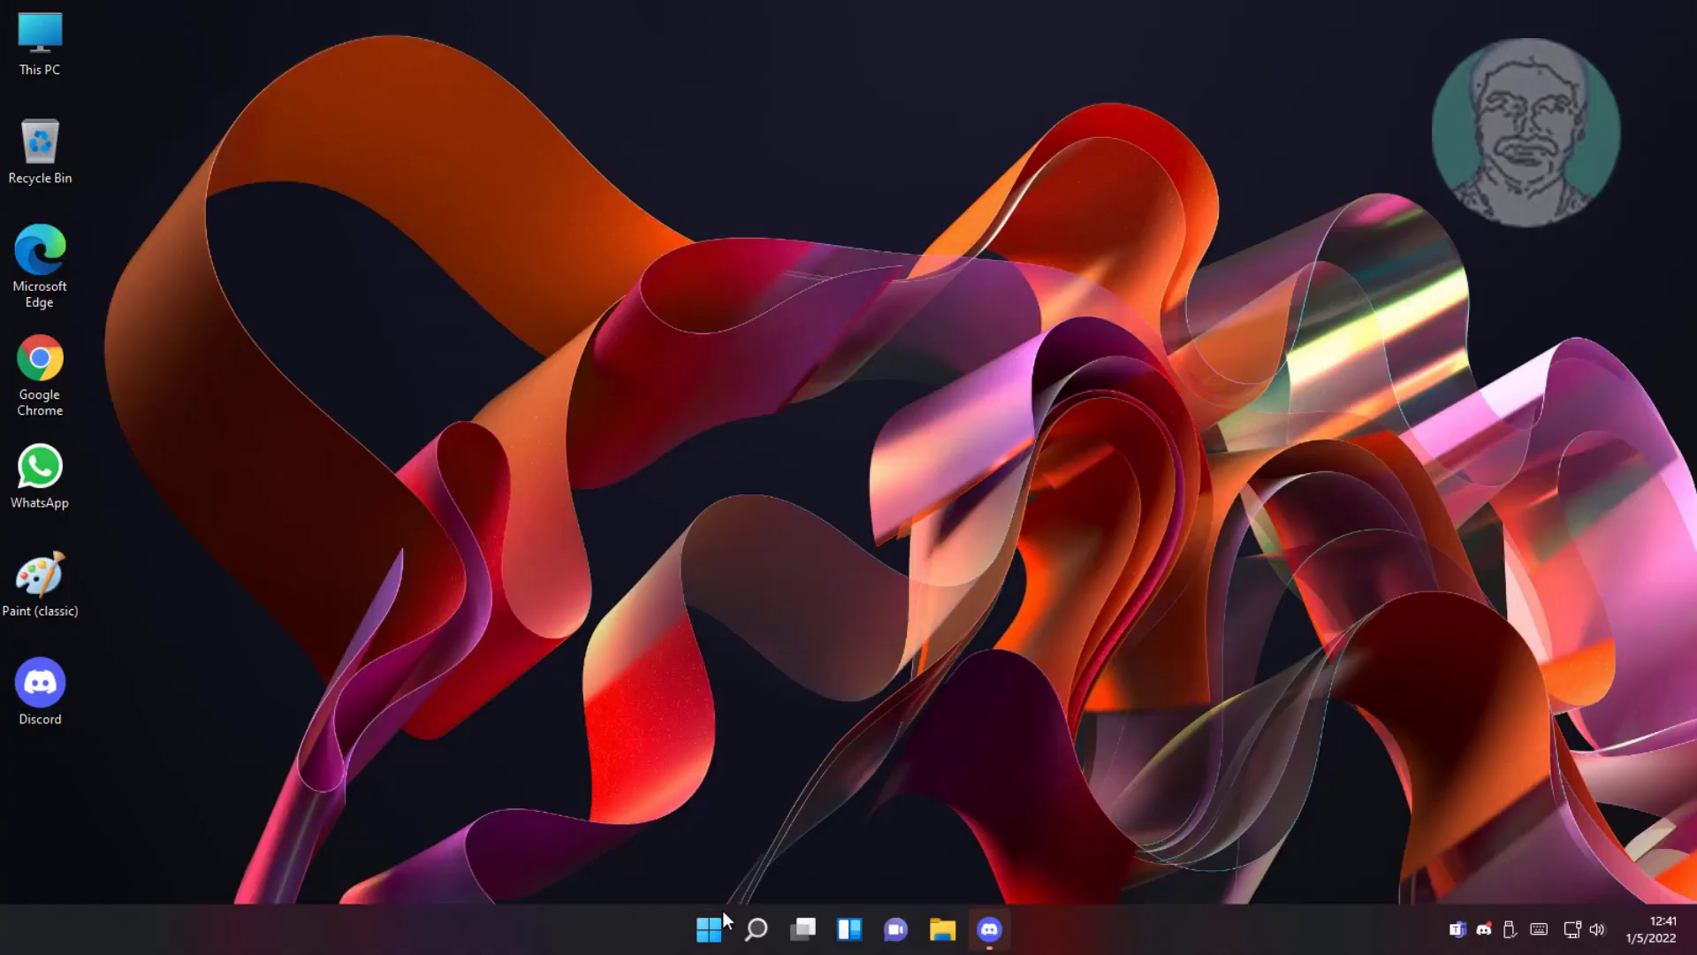
# Step: Launch Settings from Start and scroll the System page down to Troubleshoot
pyautogui.click(721, 911)
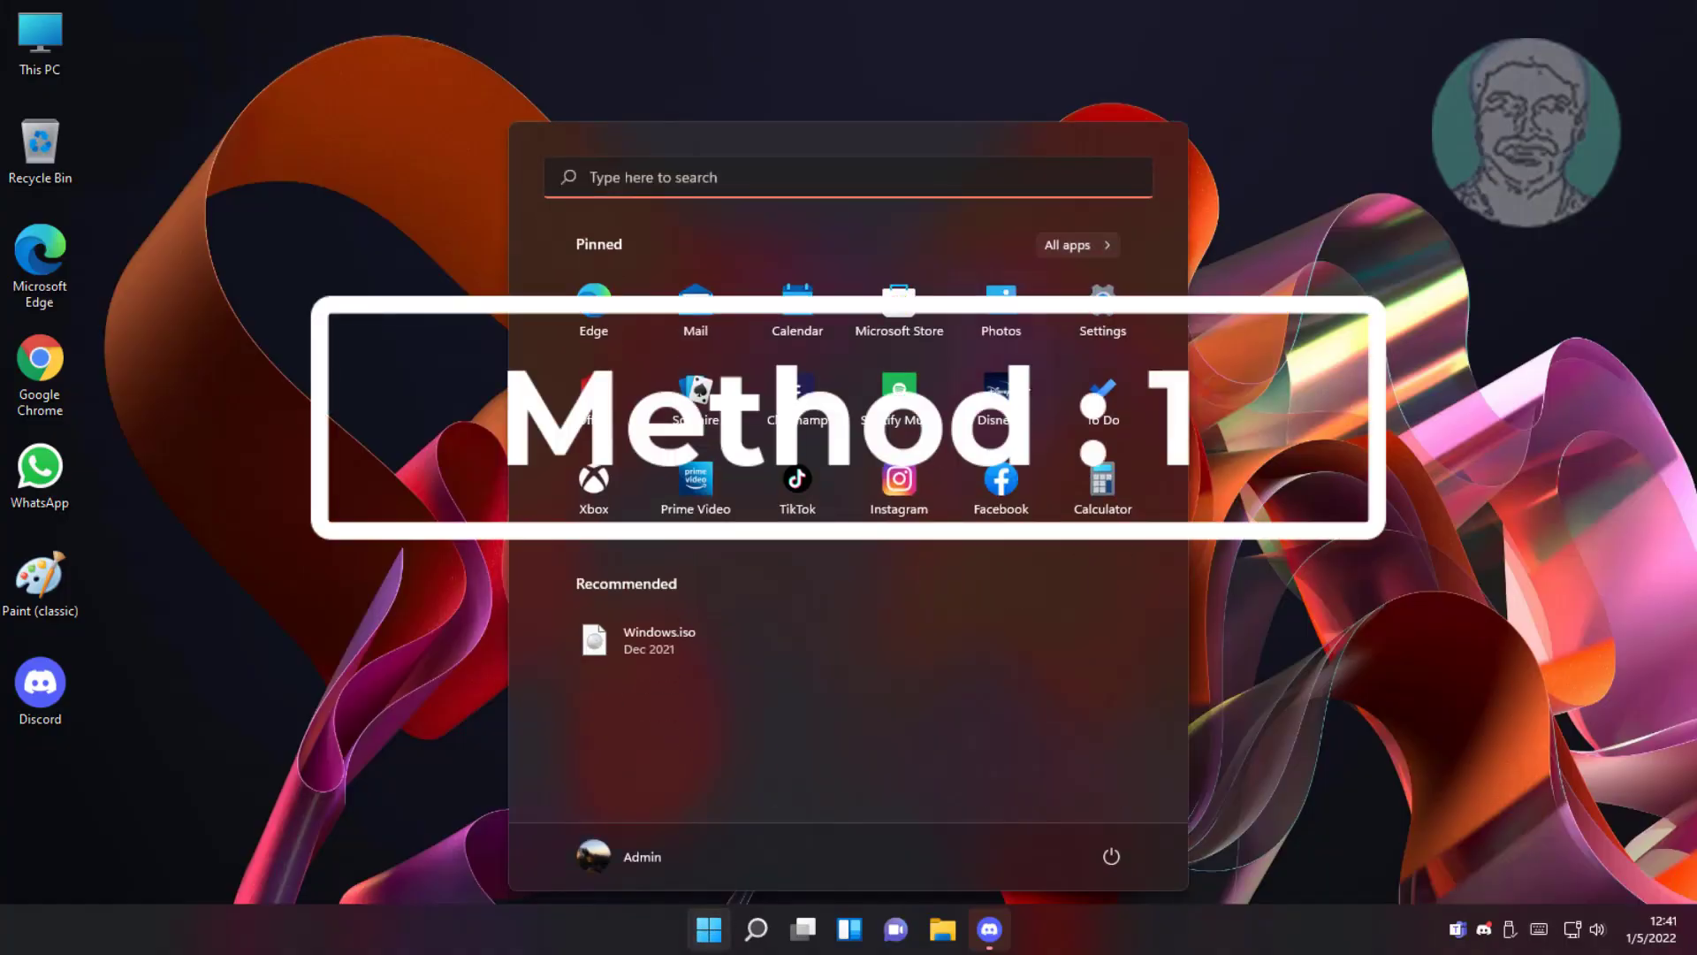
pyautogui.click(1094, 311)
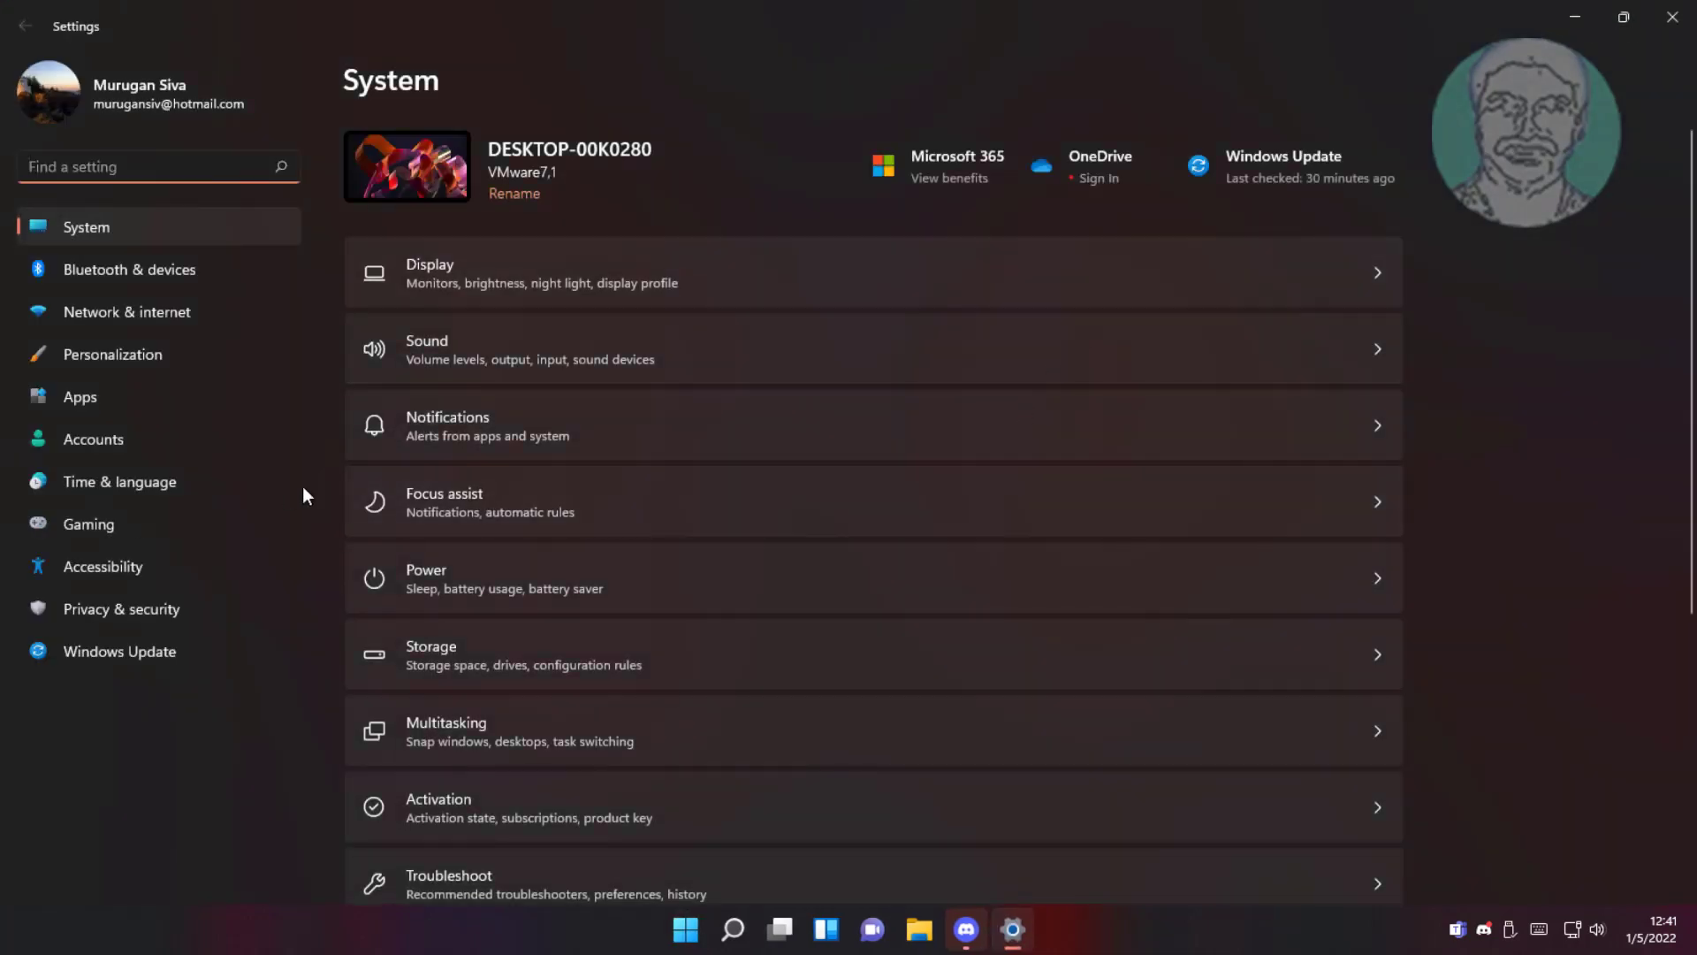
pyautogui.scroll(-5, 645, 610)
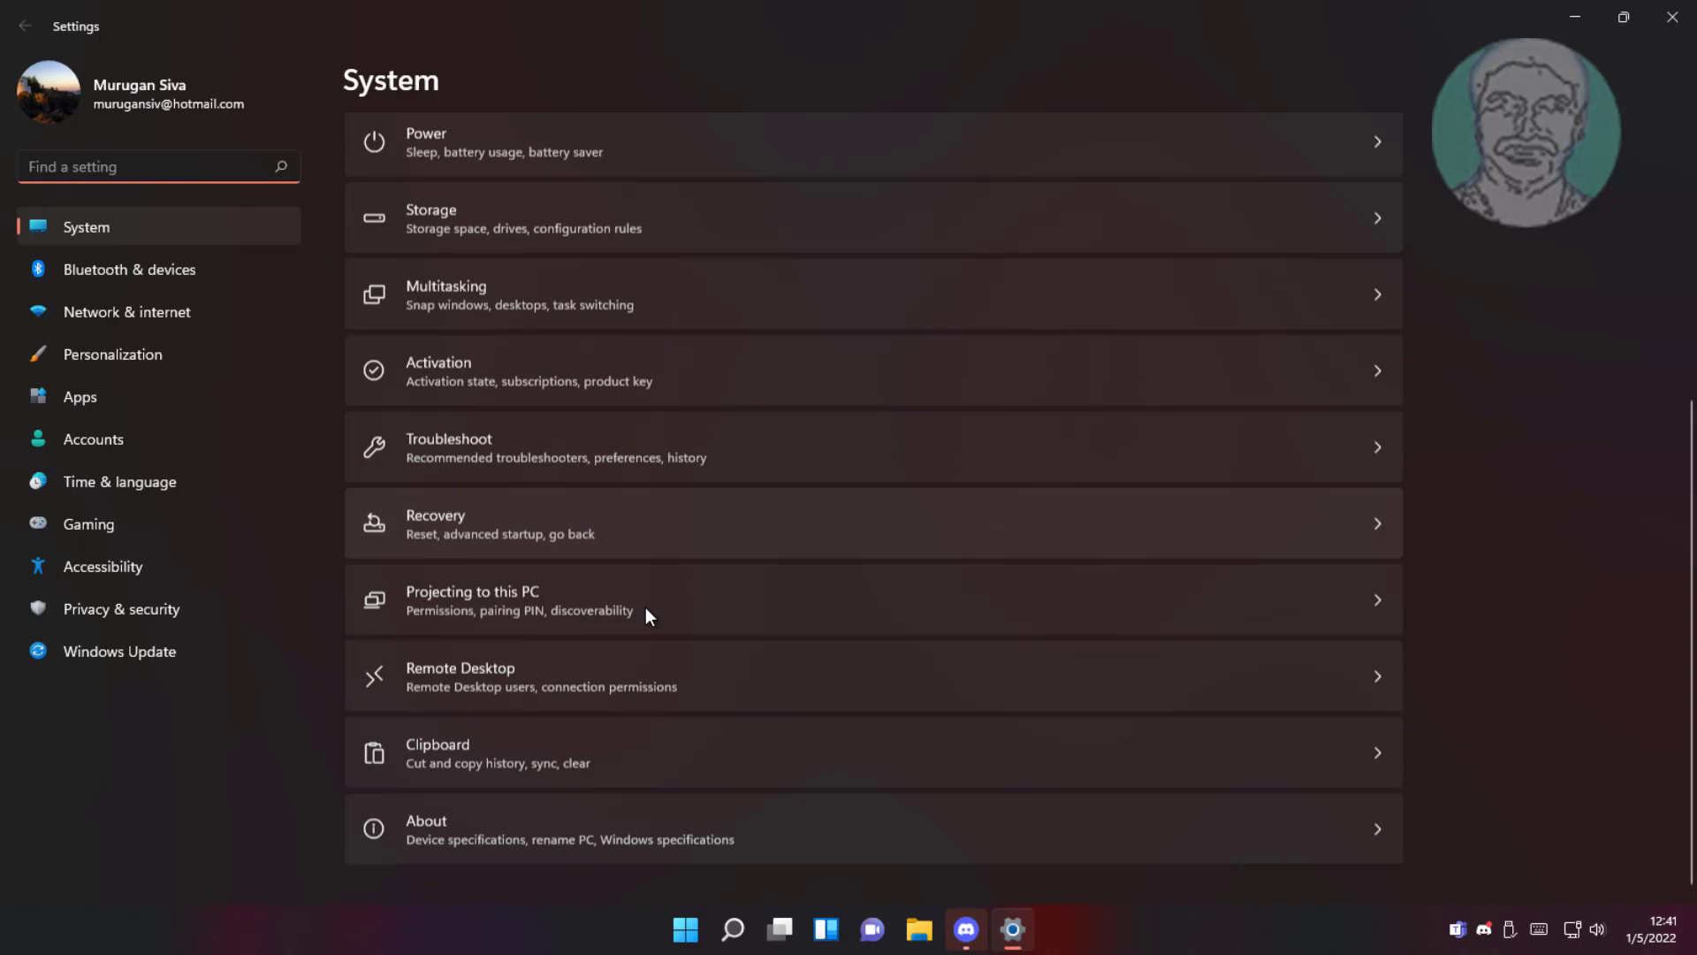
# Step: Run the Windows Update troubleshooter from Other troubleshooters, close its report, then close Settings
pyautogui.click(498, 460)
pyautogui.click(487, 346)
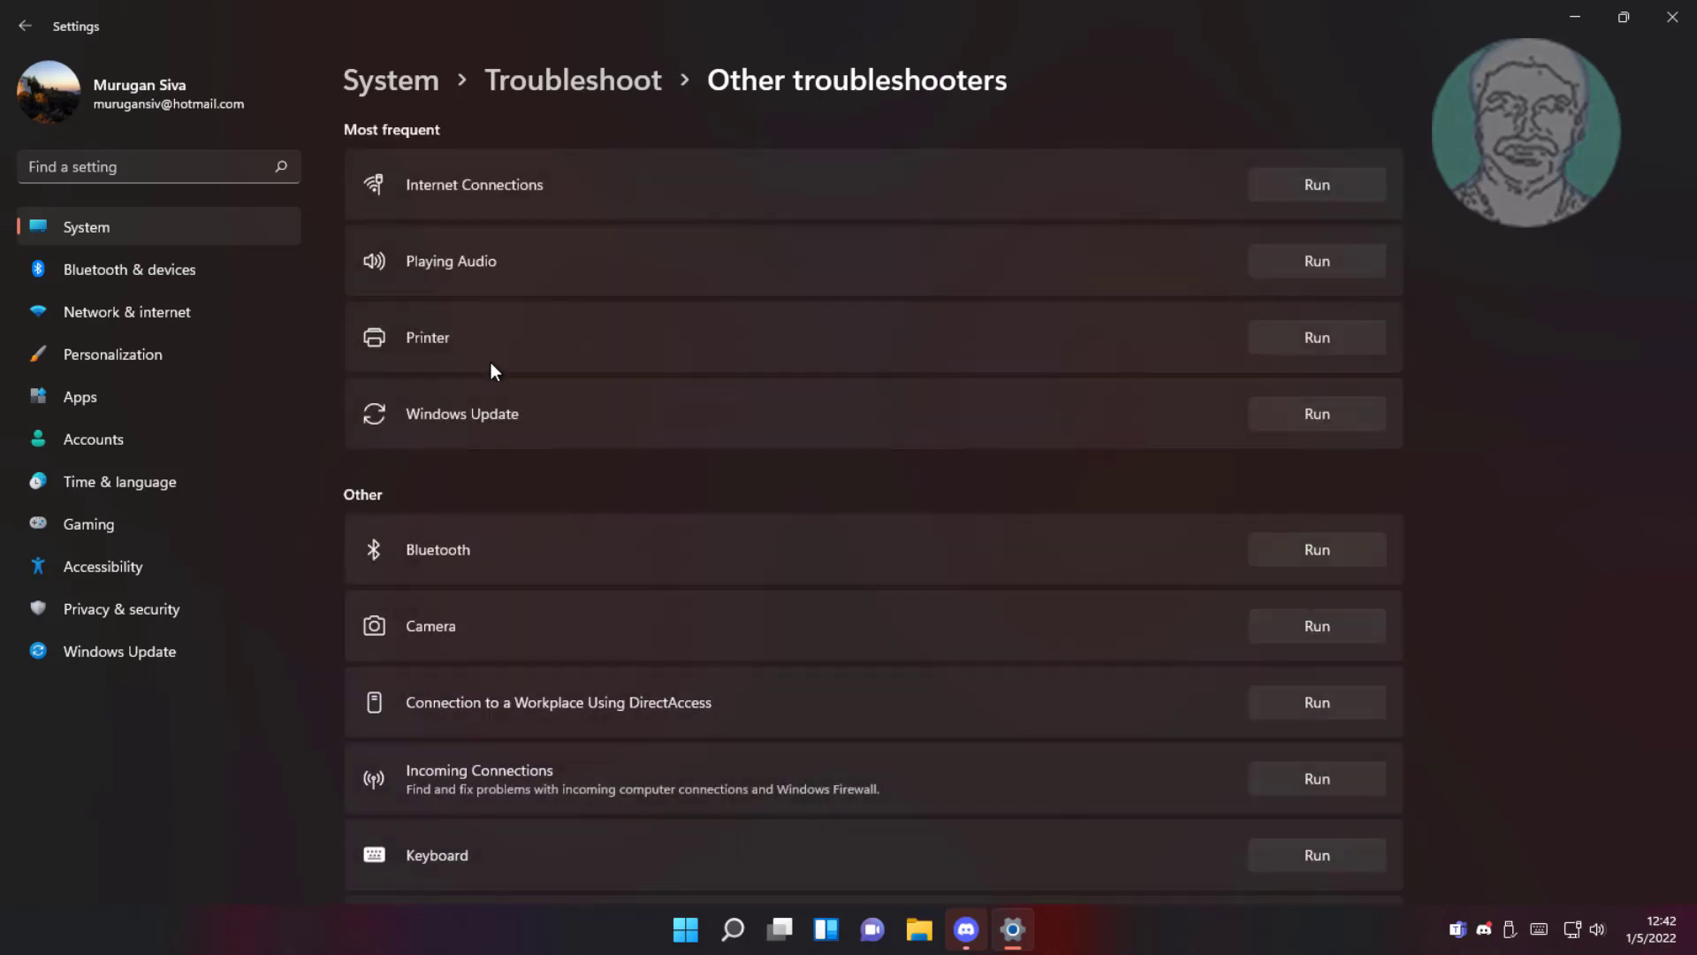
pyautogui.click(1279, 412)
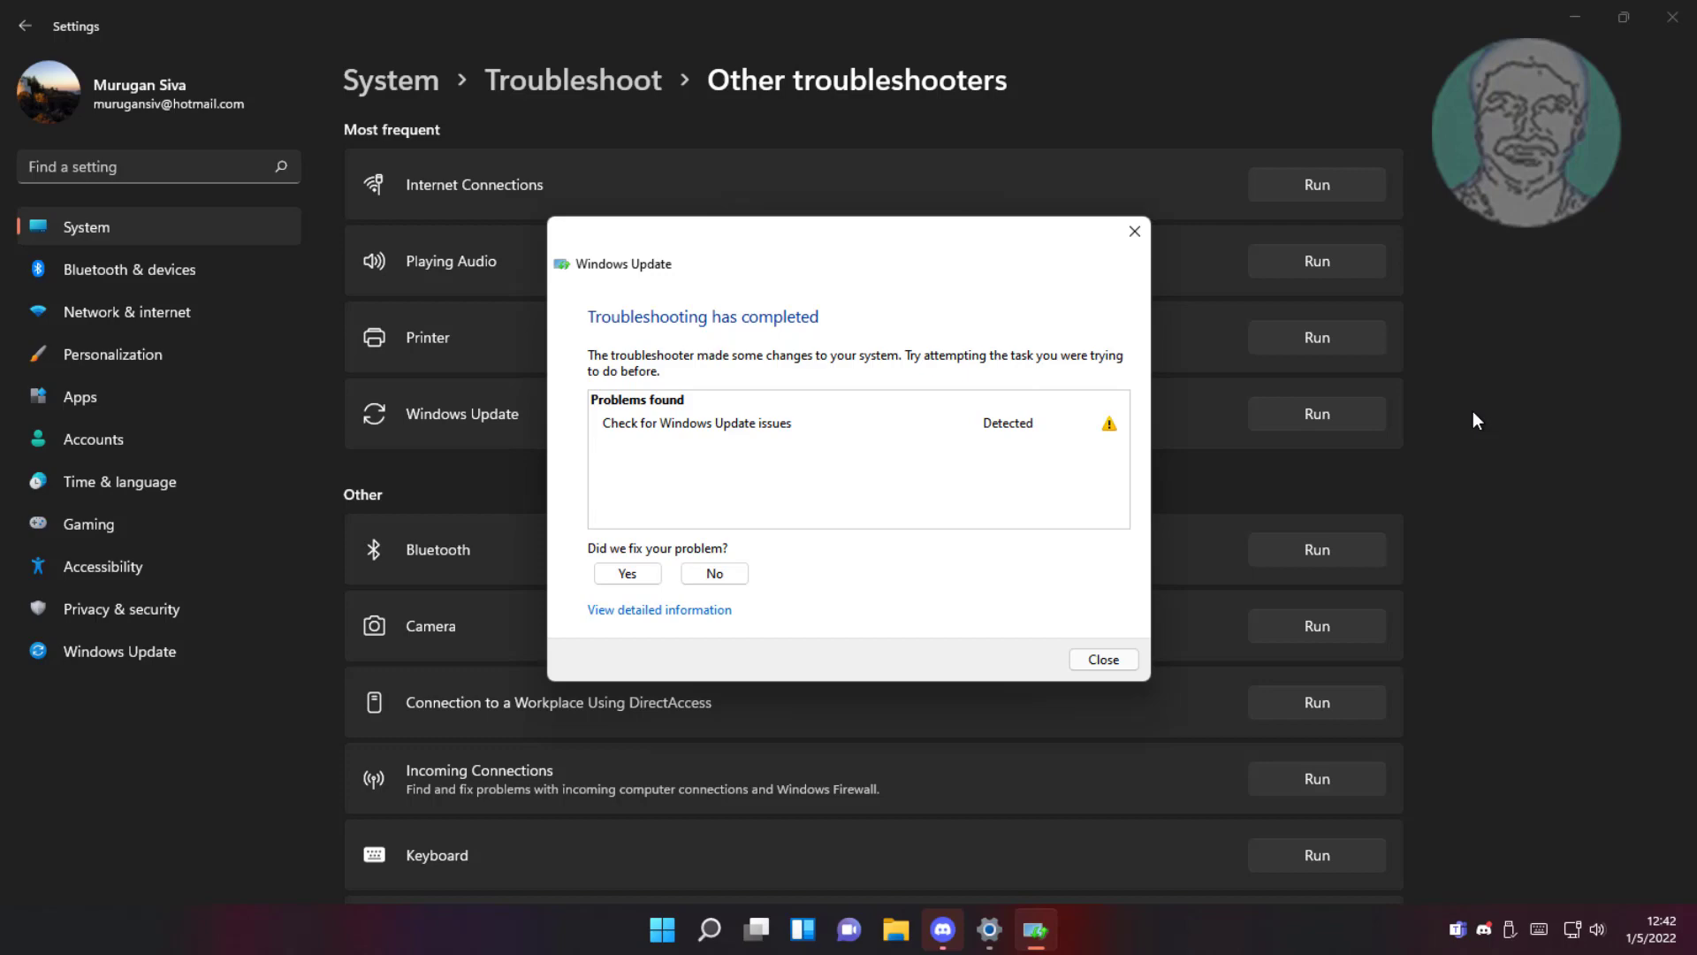
pyautogui.click(1103, 660)
pyautogui.click(1672, 17)
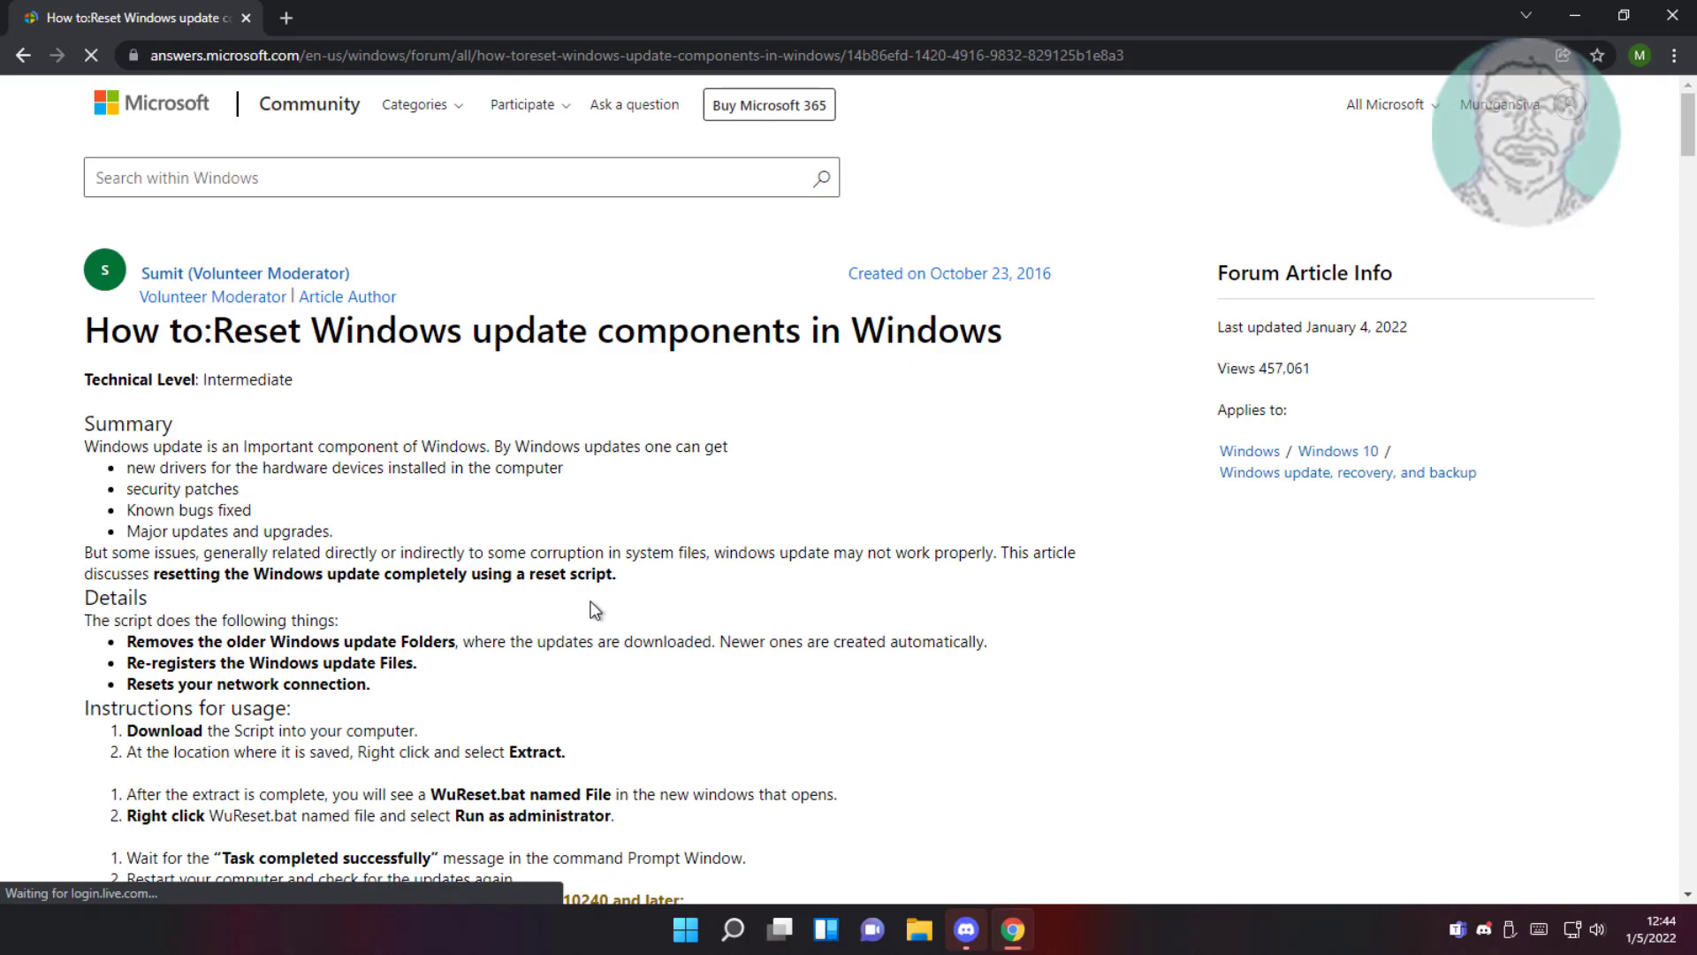
pyautogui.scroll(-10, 518, 649)
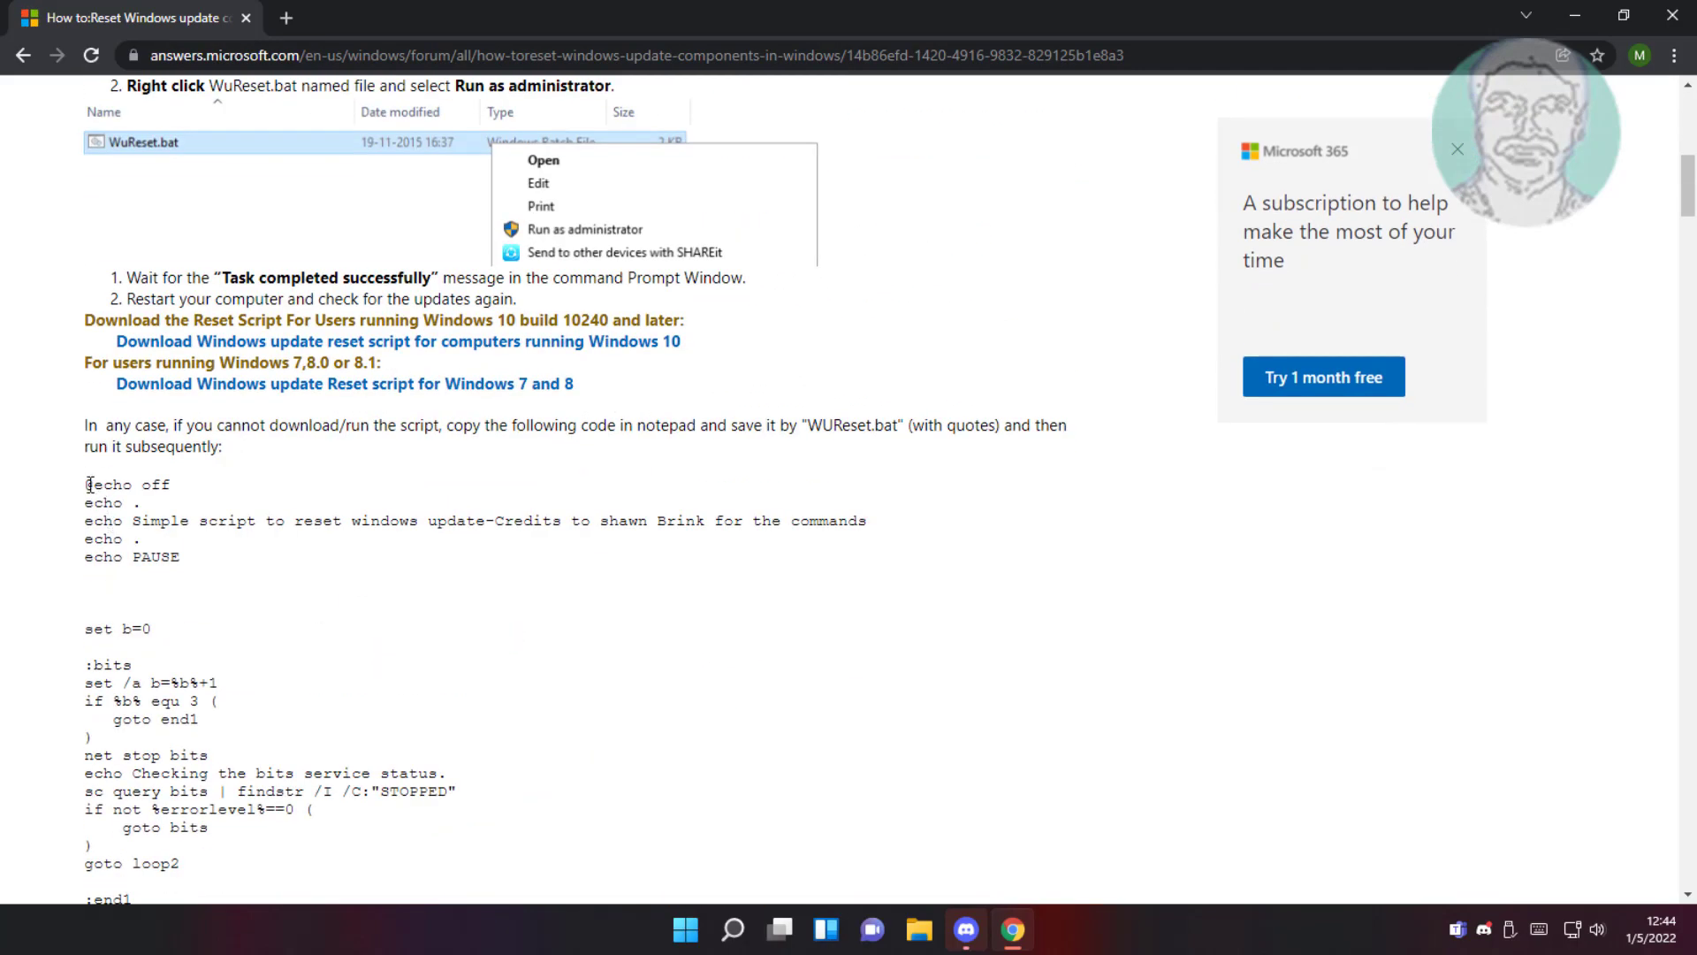
pyautogui.moveTo(89, 484); pyautogui.dragTo(1023, 325)
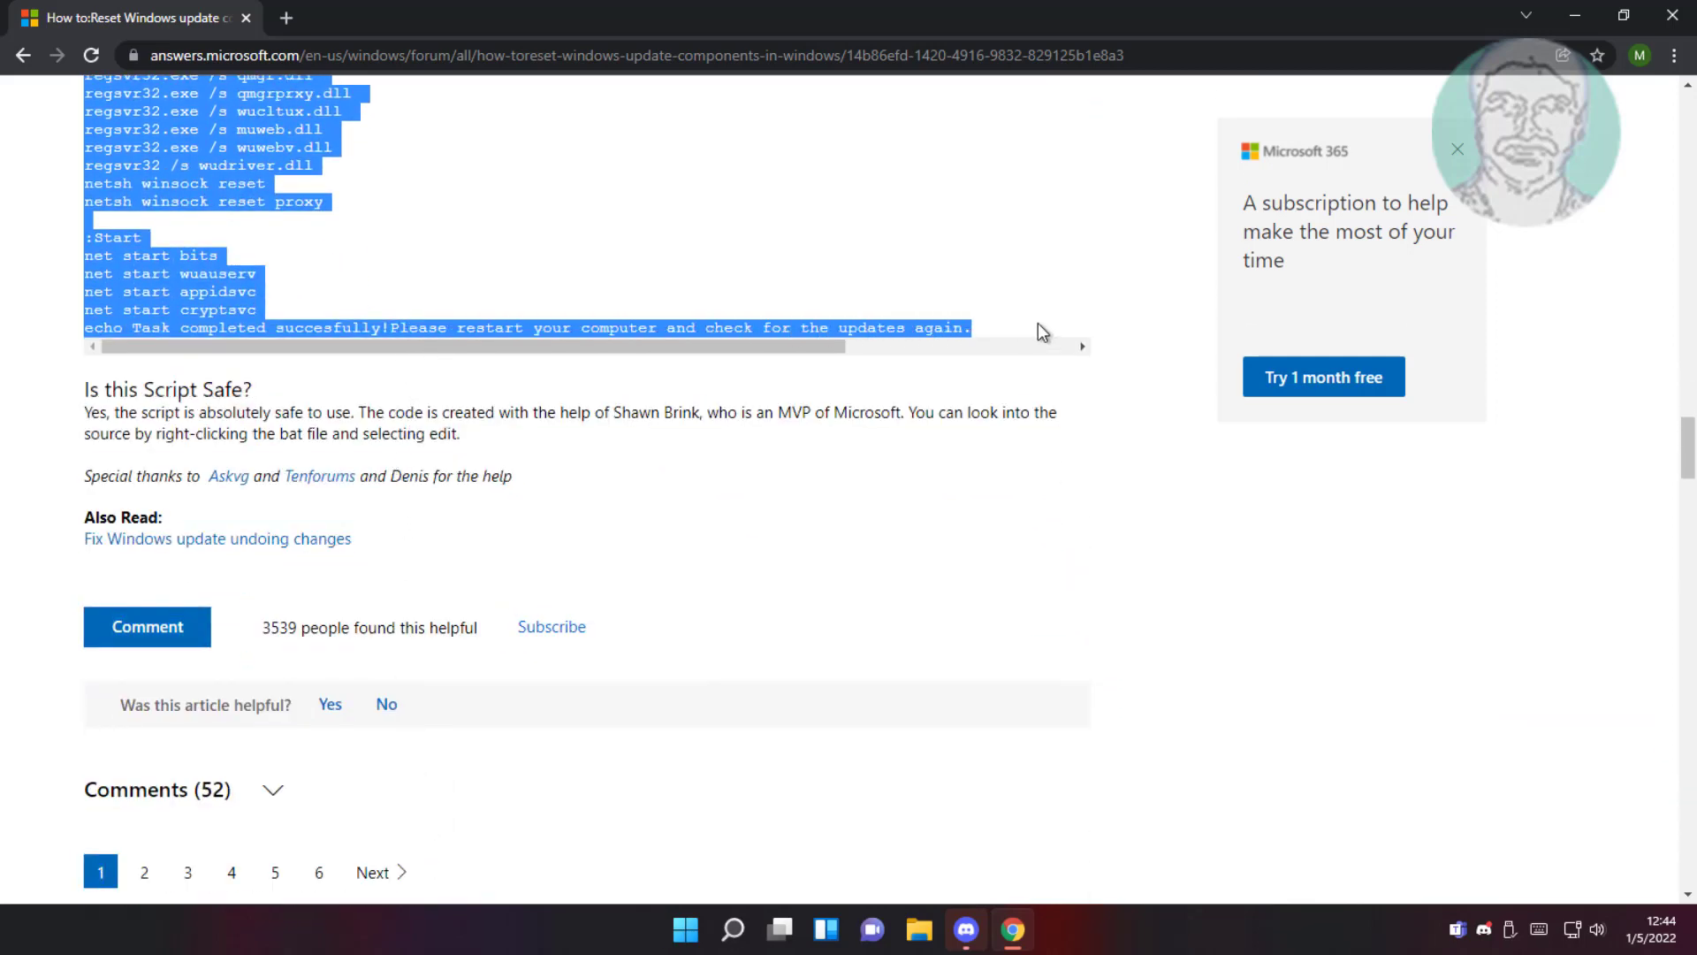
pyautogui.rightClick(177, 290)
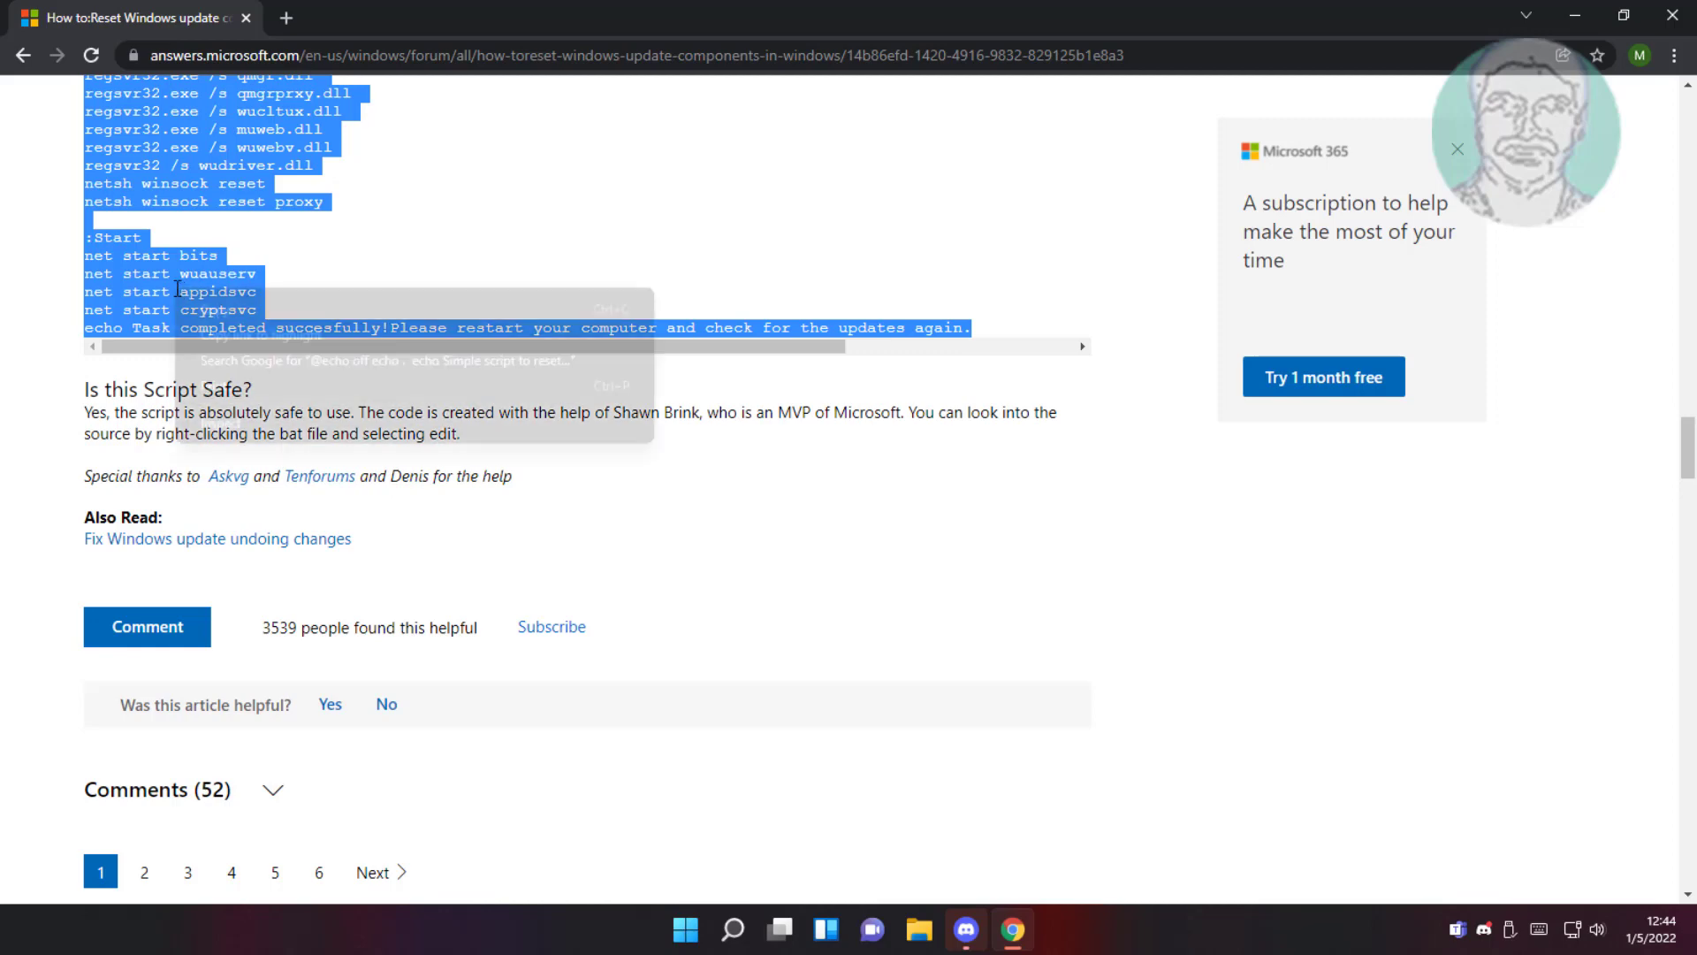
pyautogui.click(209, 309)
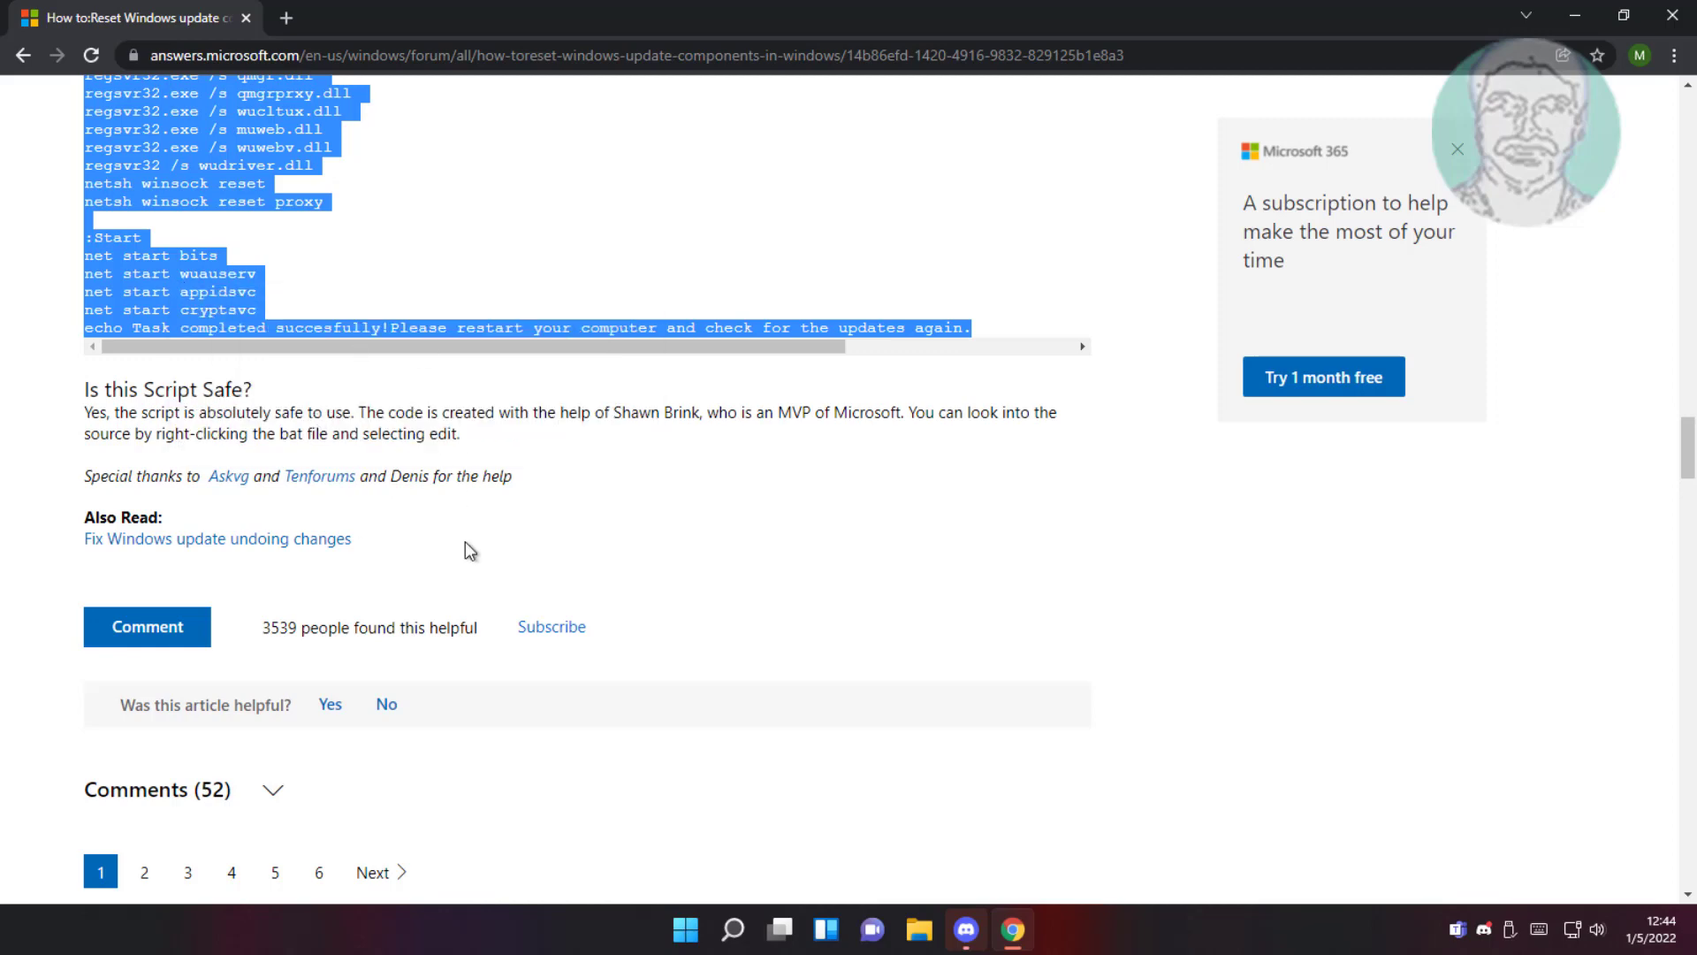
# Step: Launch Notepad by searching 'notepad' in Windows search
pyautogui.moveTo(735, 931)
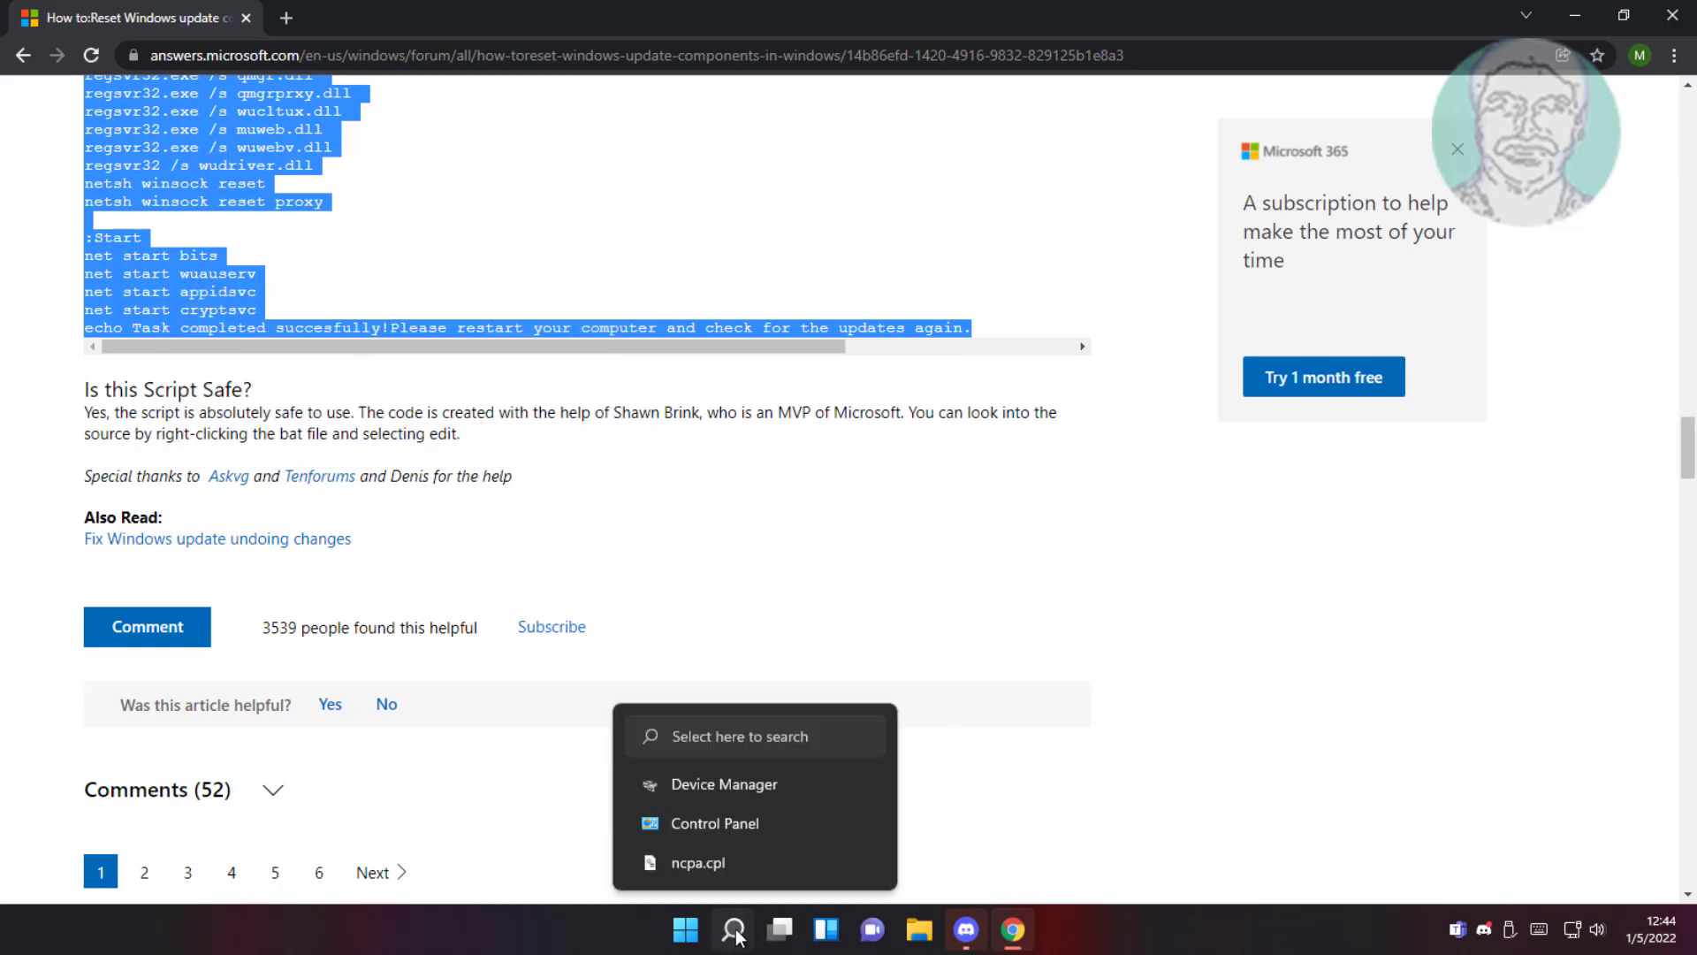
pyautogui.click(735, 932)
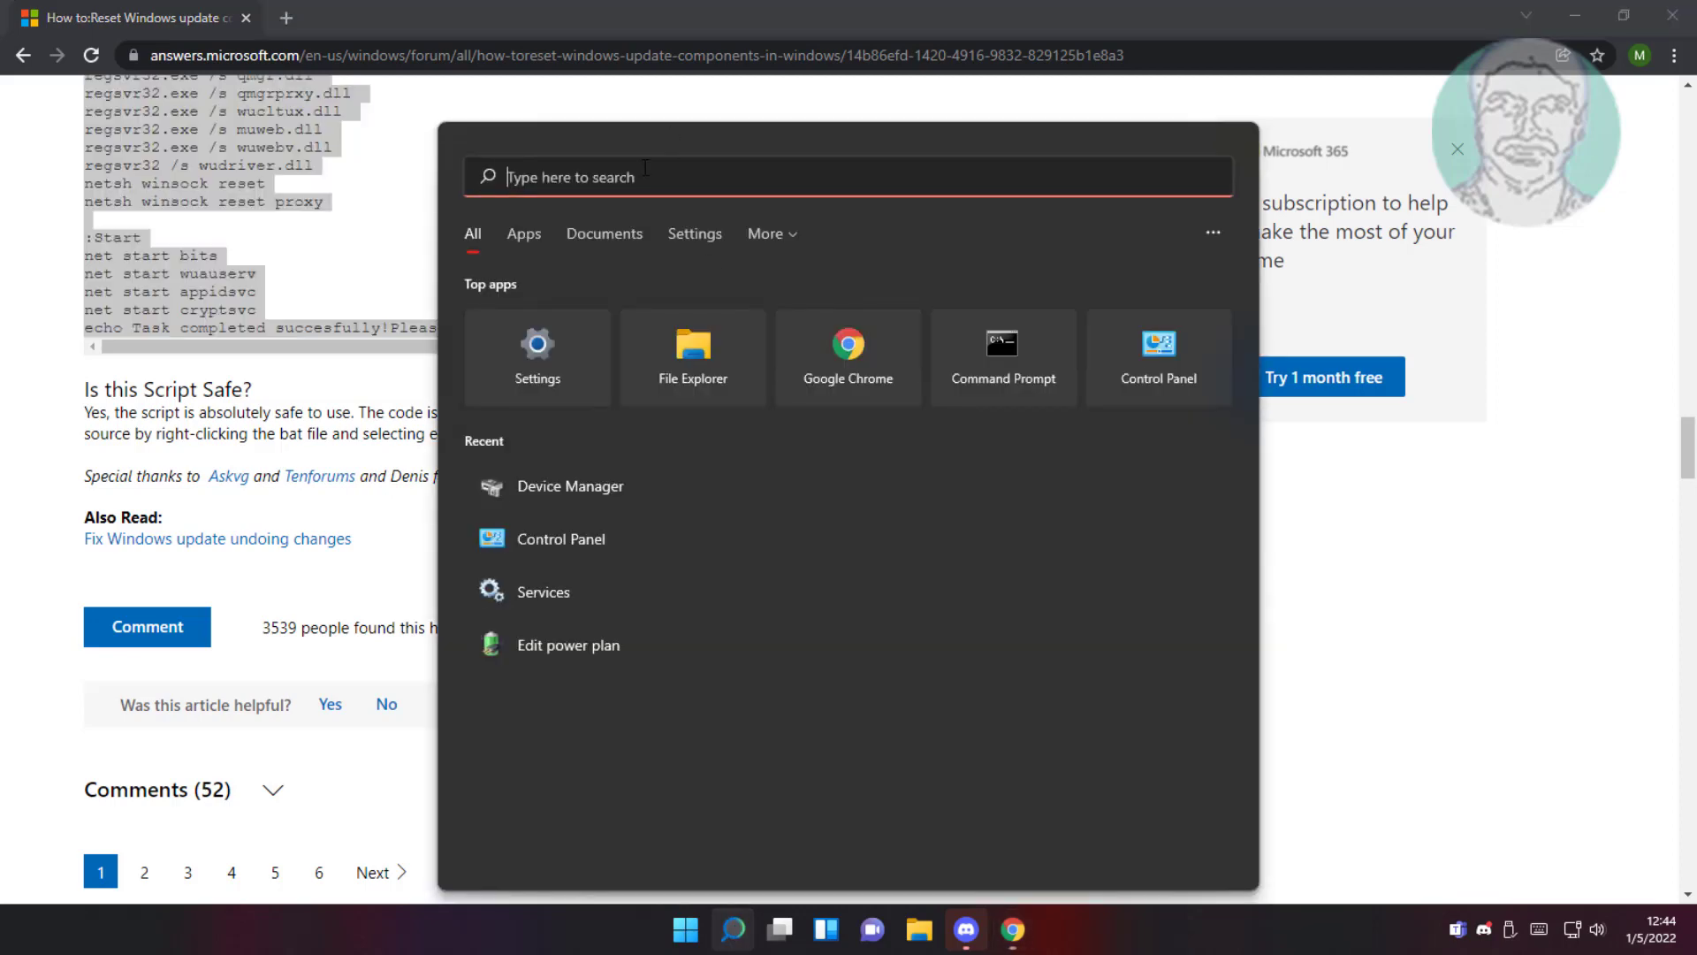
pyautogui.write('notepad')
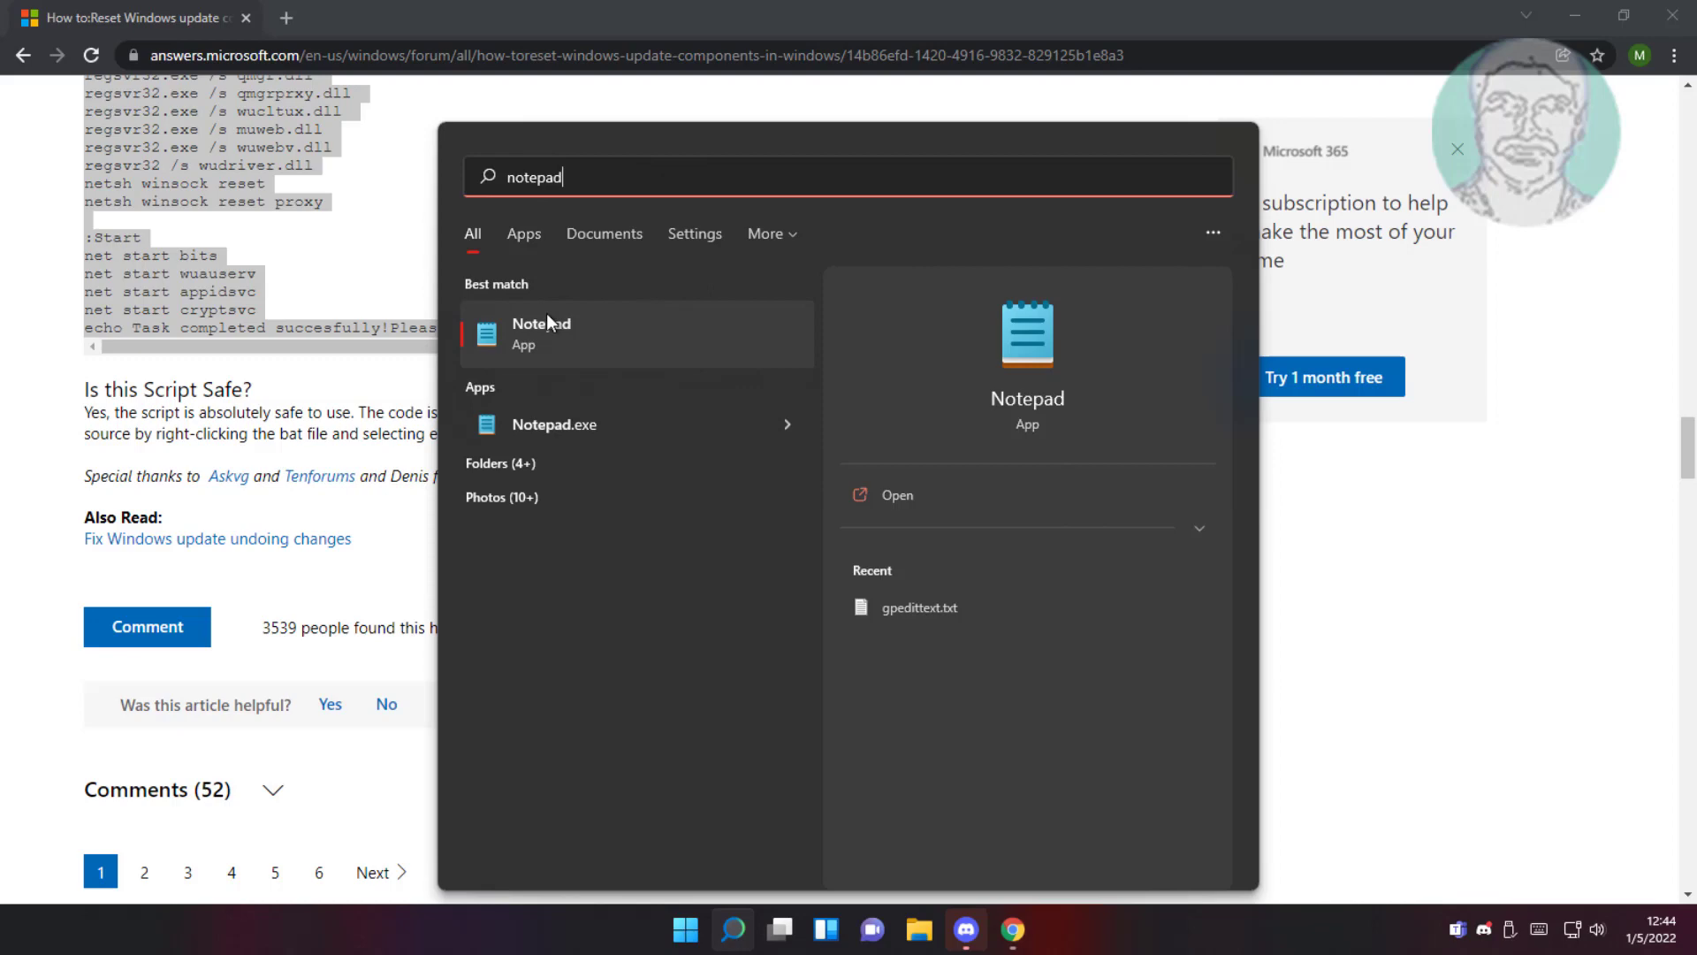
pyautogui.click(546, 325)
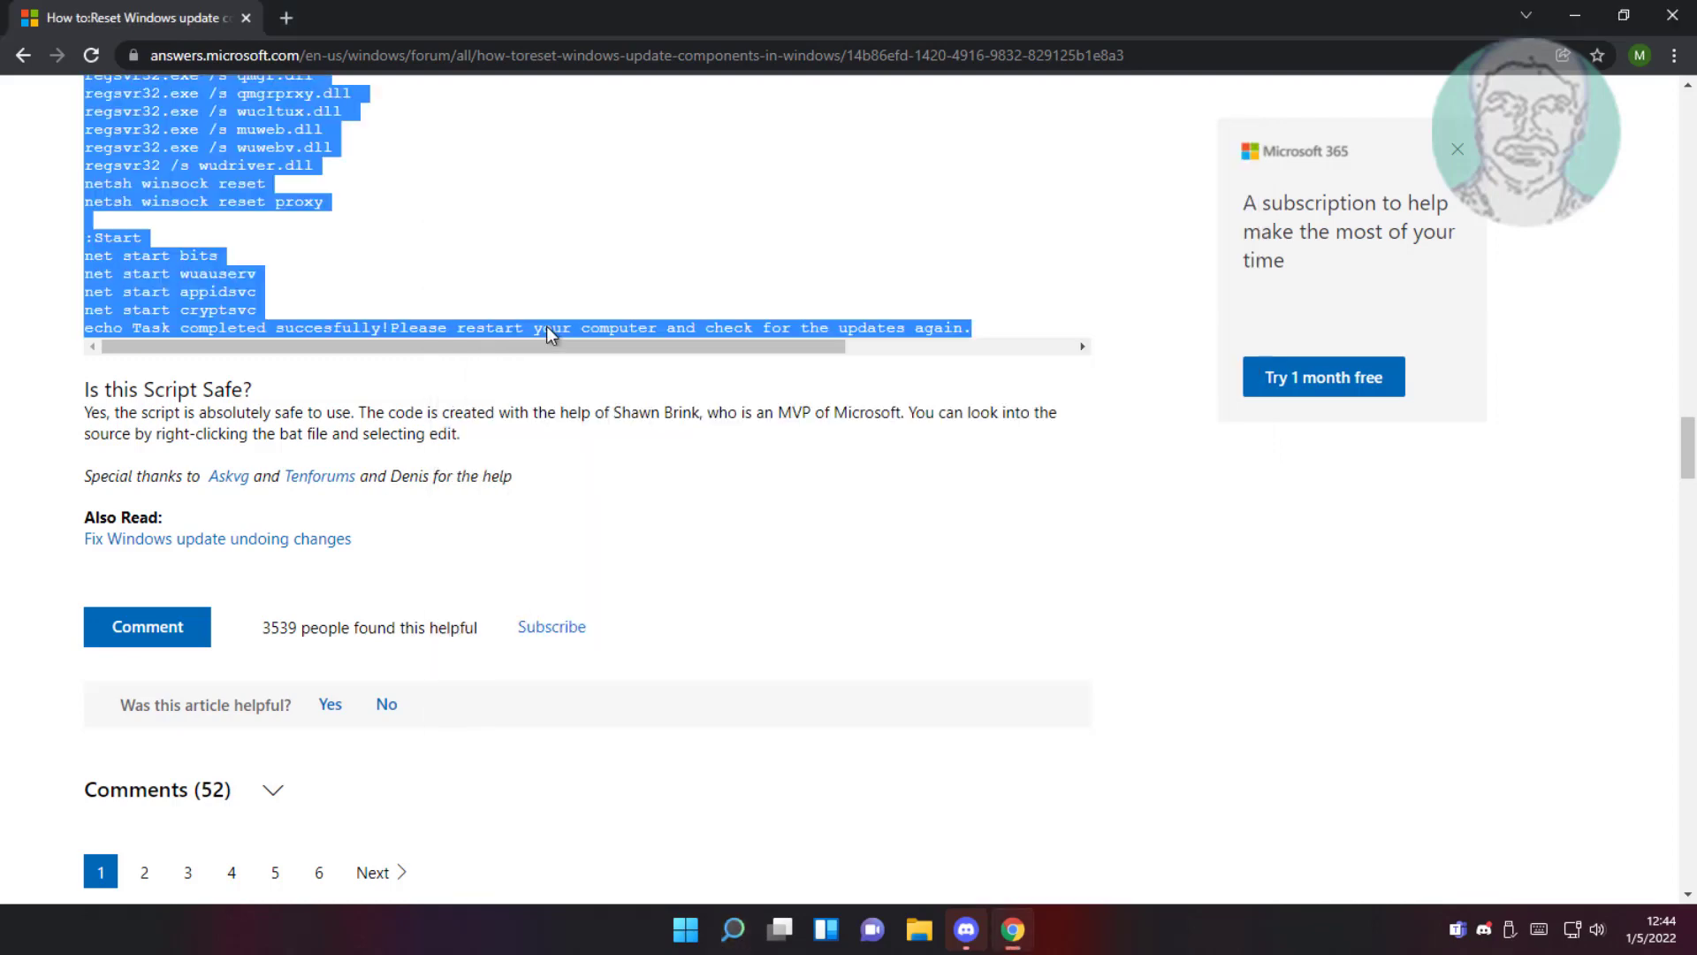
# Step: Minimize Chrome and paste the copied reset script into the empty note
pyautogui.click(1585, 16)
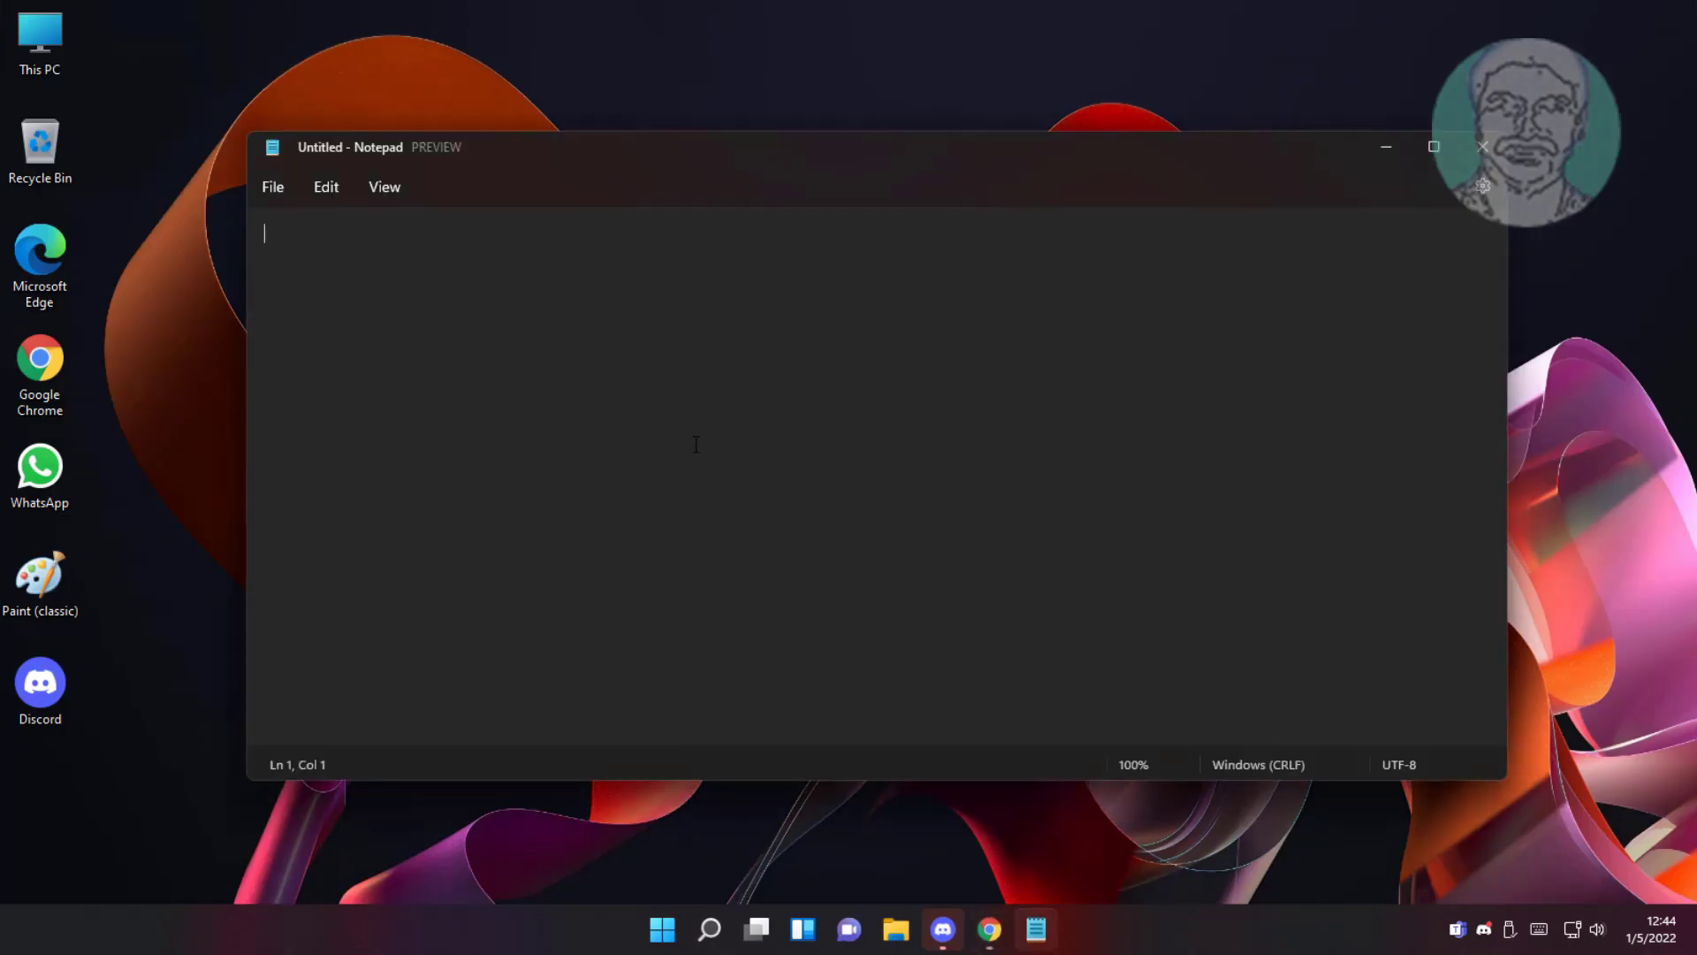
pyautogui.rightClick(294, 236)
pyautogui.click(371, 384)
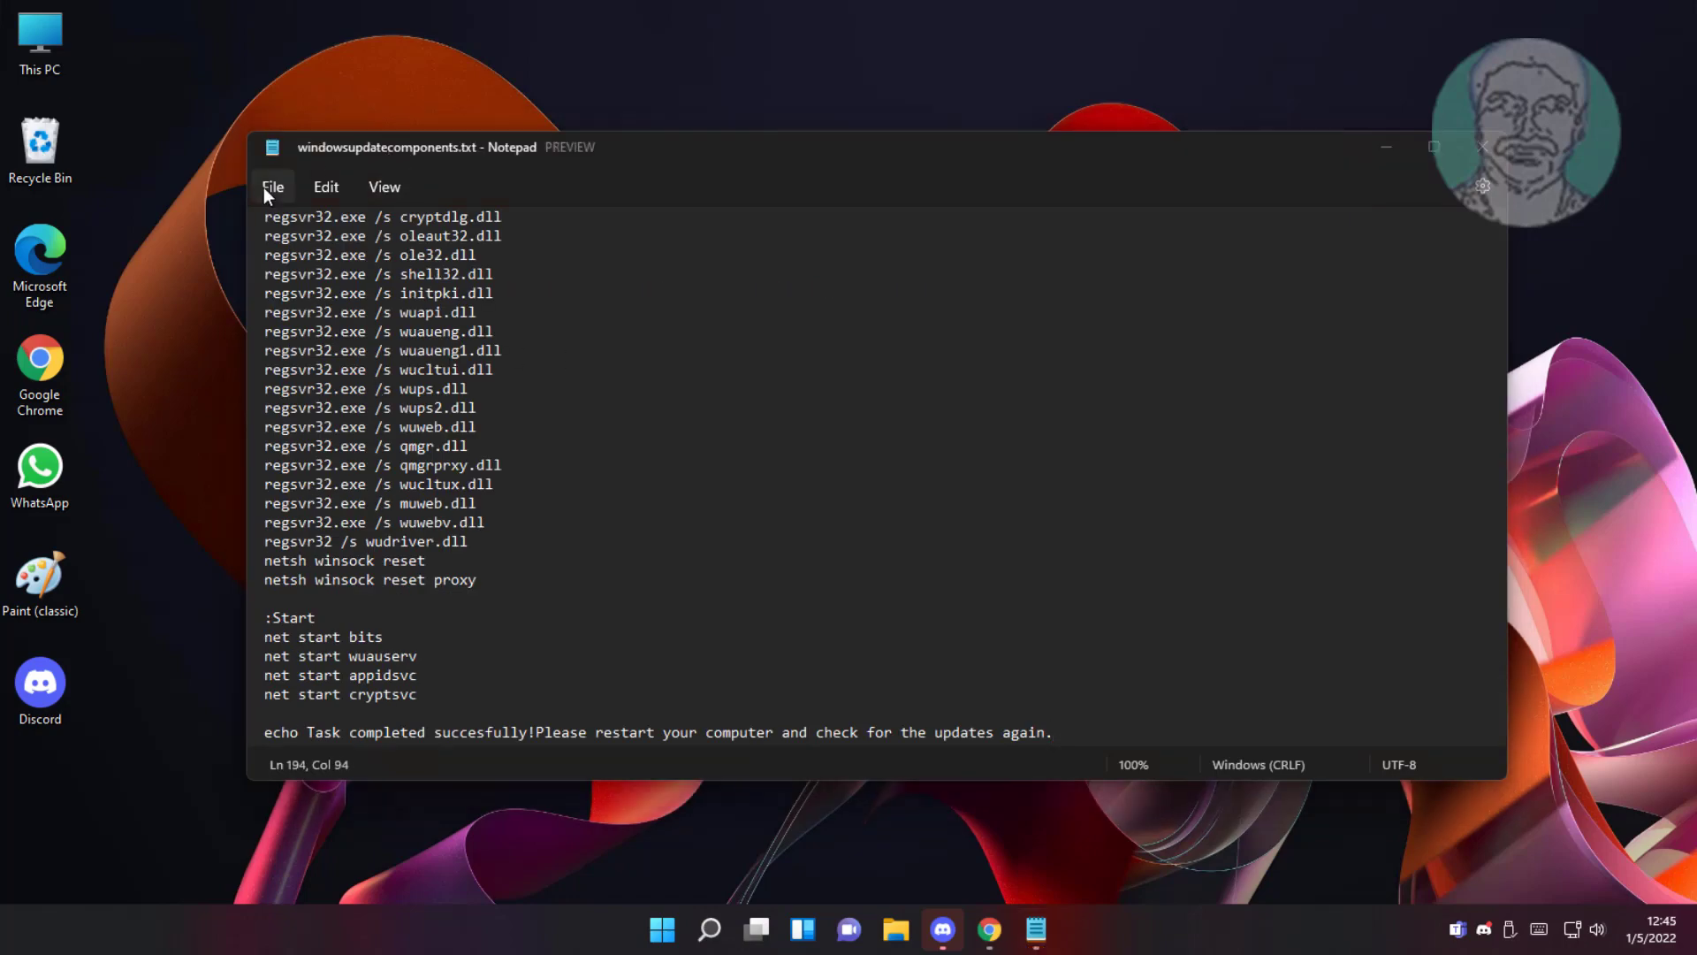
# Step: Save the note to the Desktop as windowsupdate.bat with type All files (*.*), then close Notepad
pyautogui.click(263, 184)
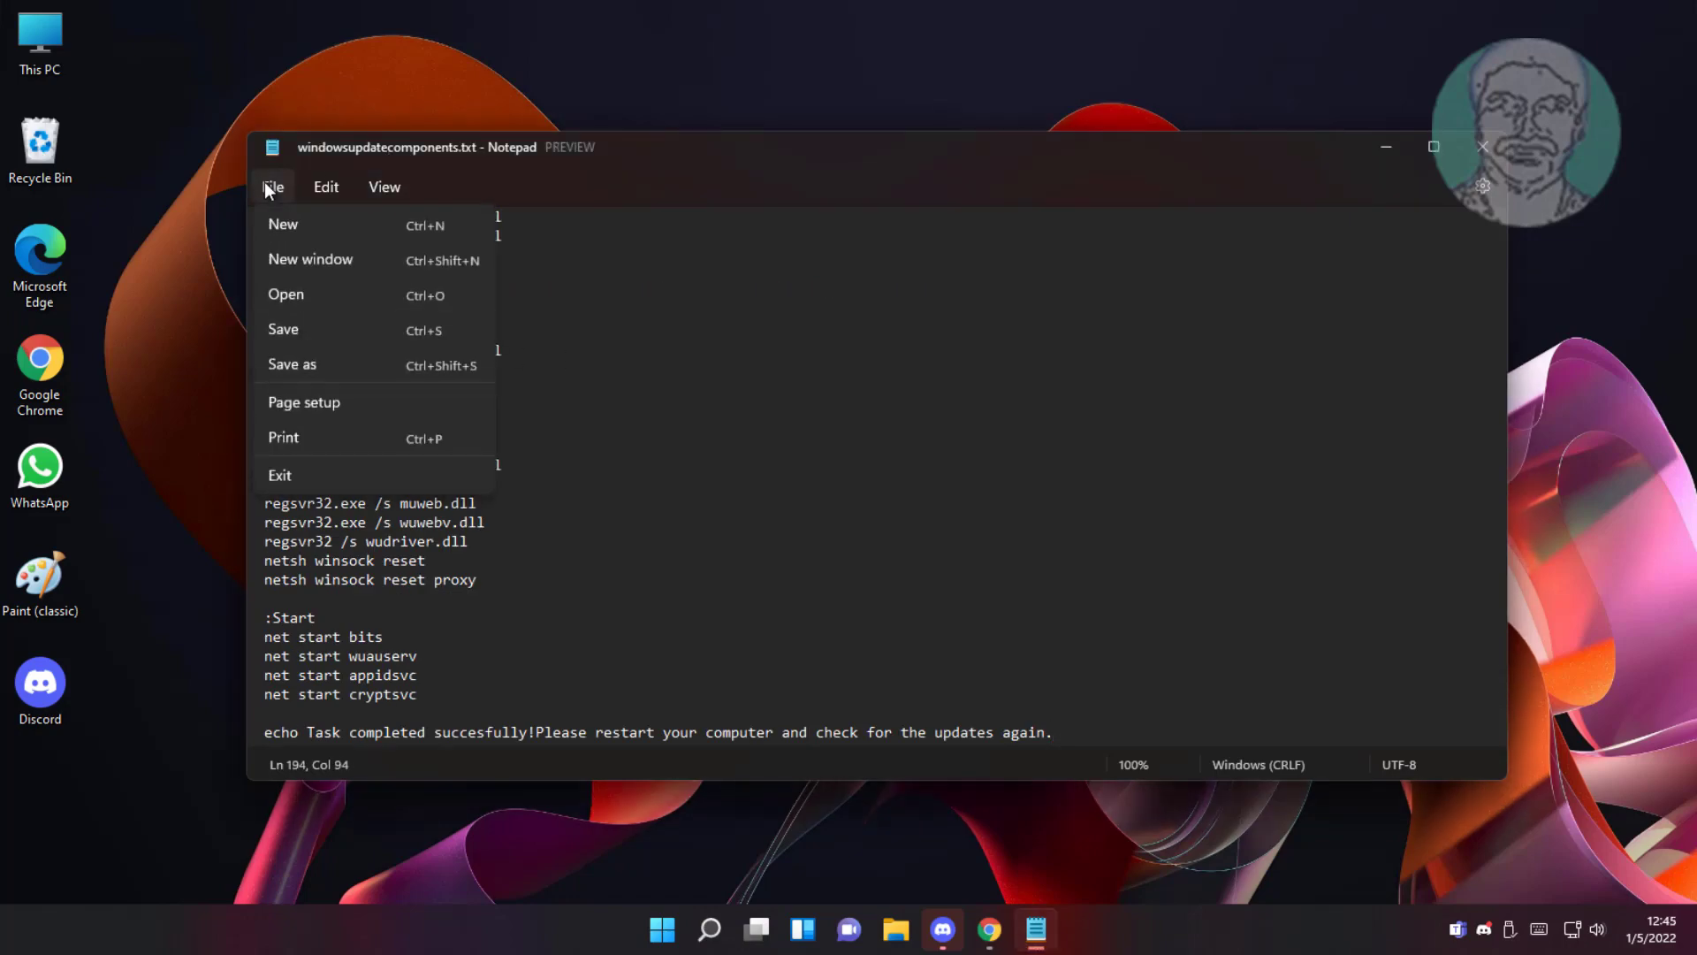
pyautogui.click(308, 369)
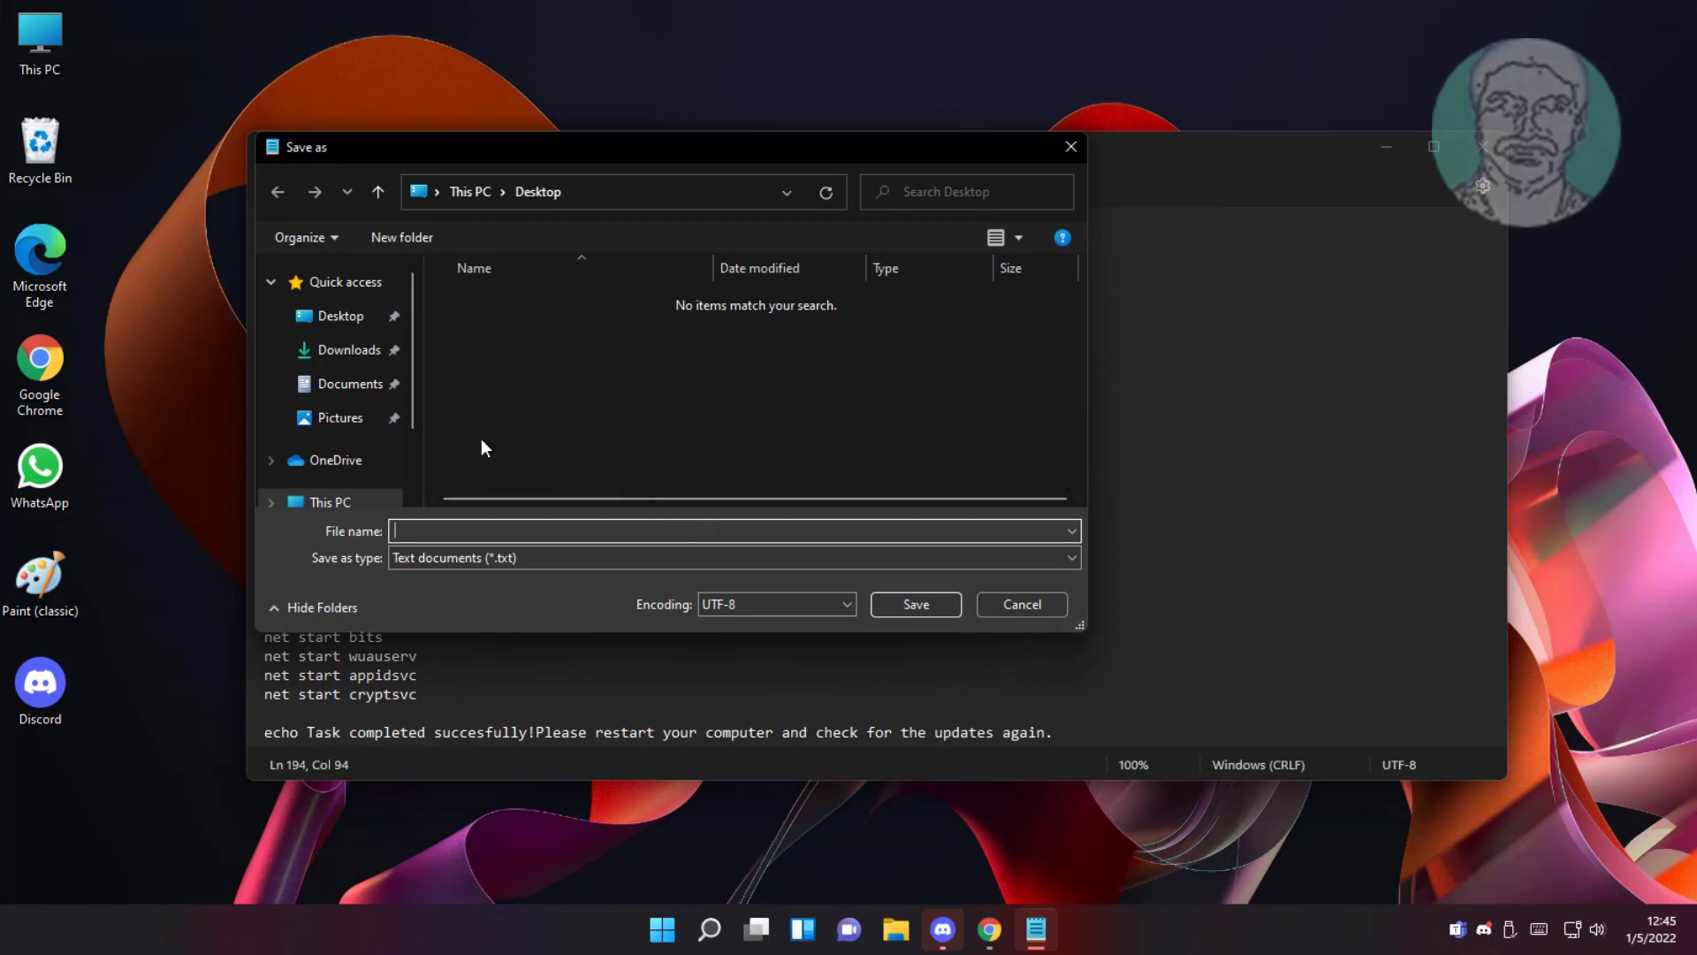
pyautogui.click(341, 316)
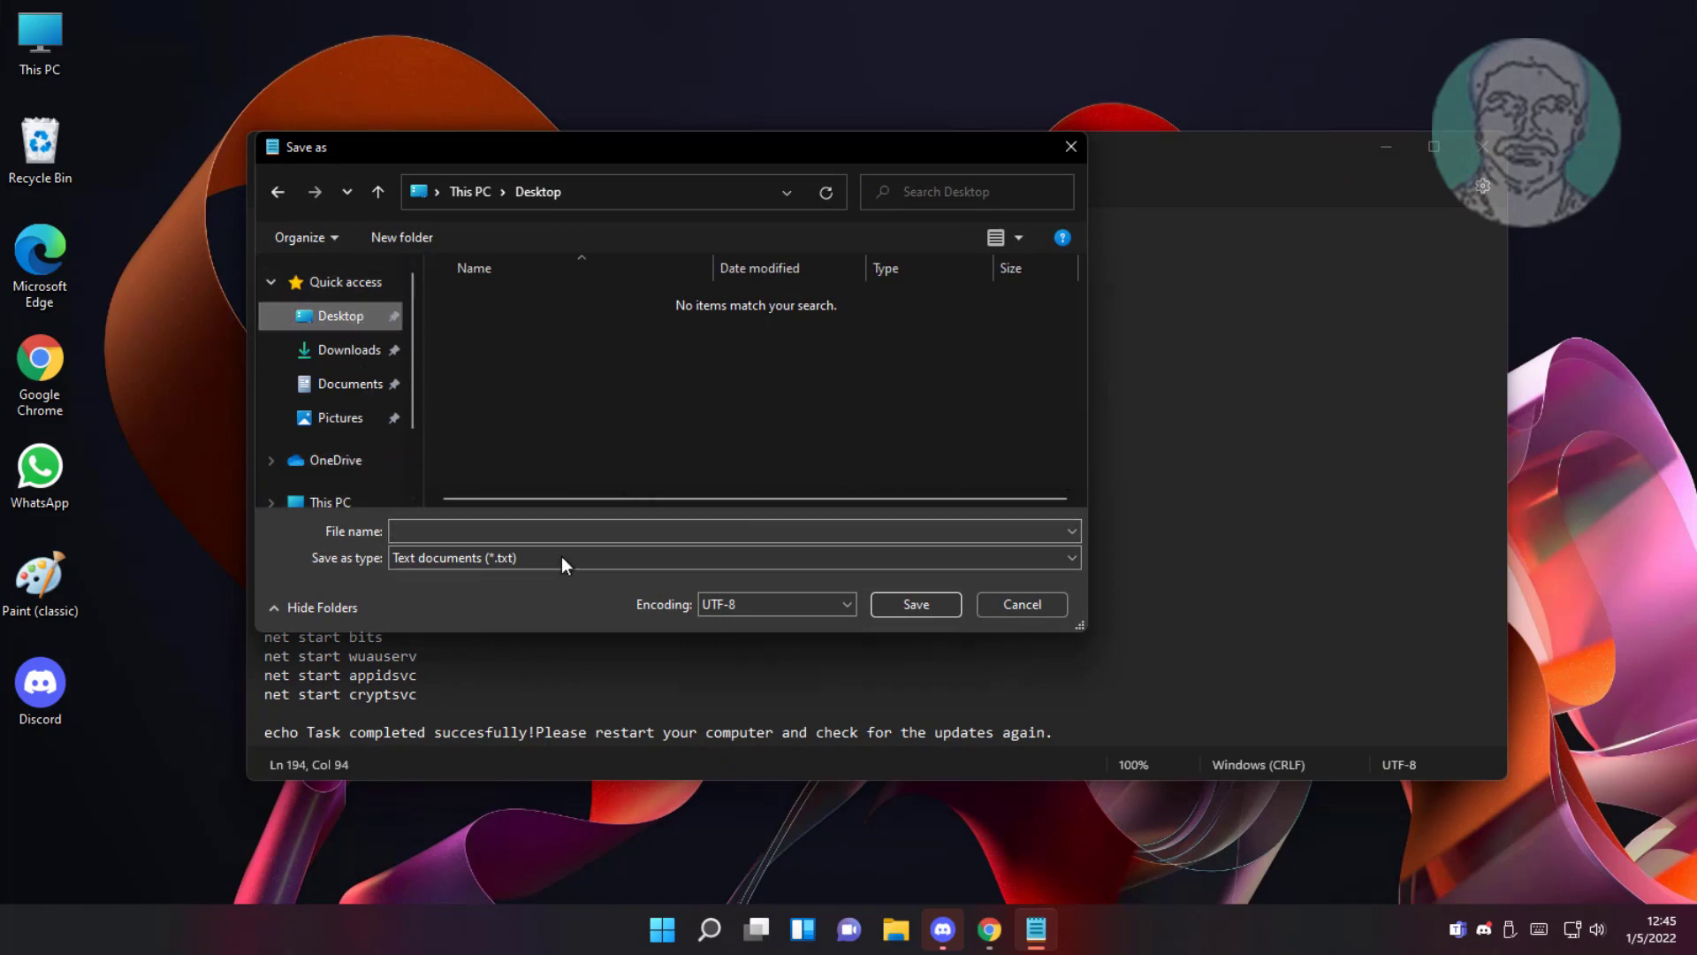
pyautogui.click(561, 558)
pyautogui.click(471, 596)
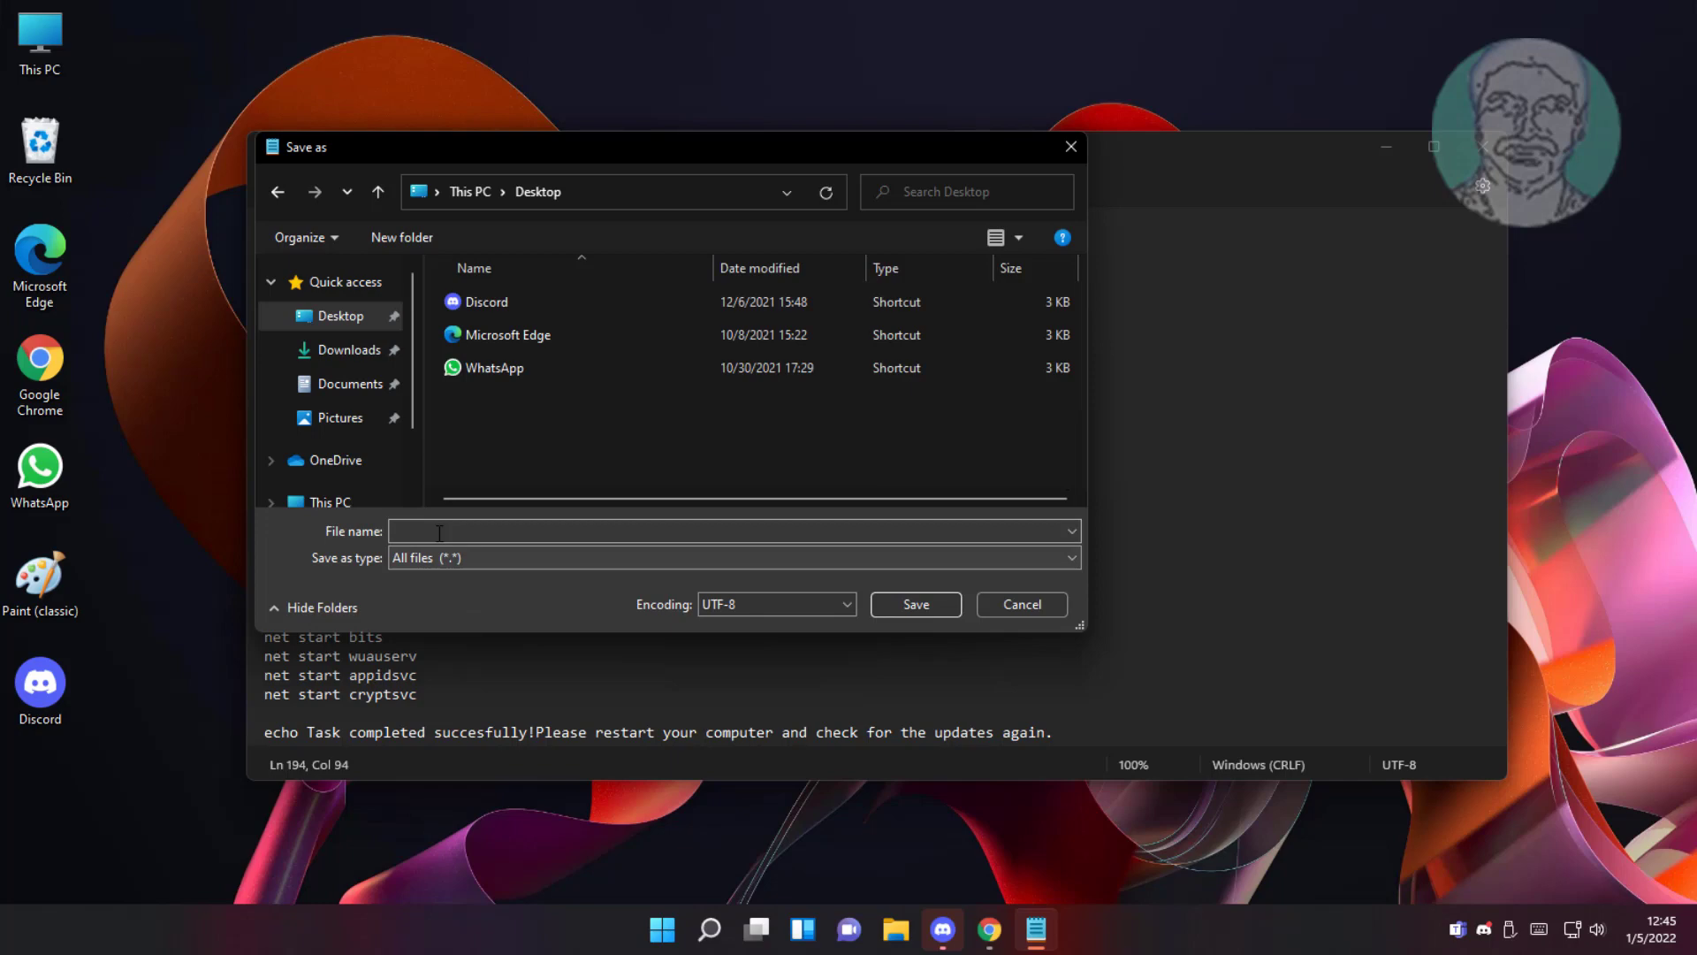
pyautogui.click(440, 533)
pyautogui.write('windowsupdate.bat')
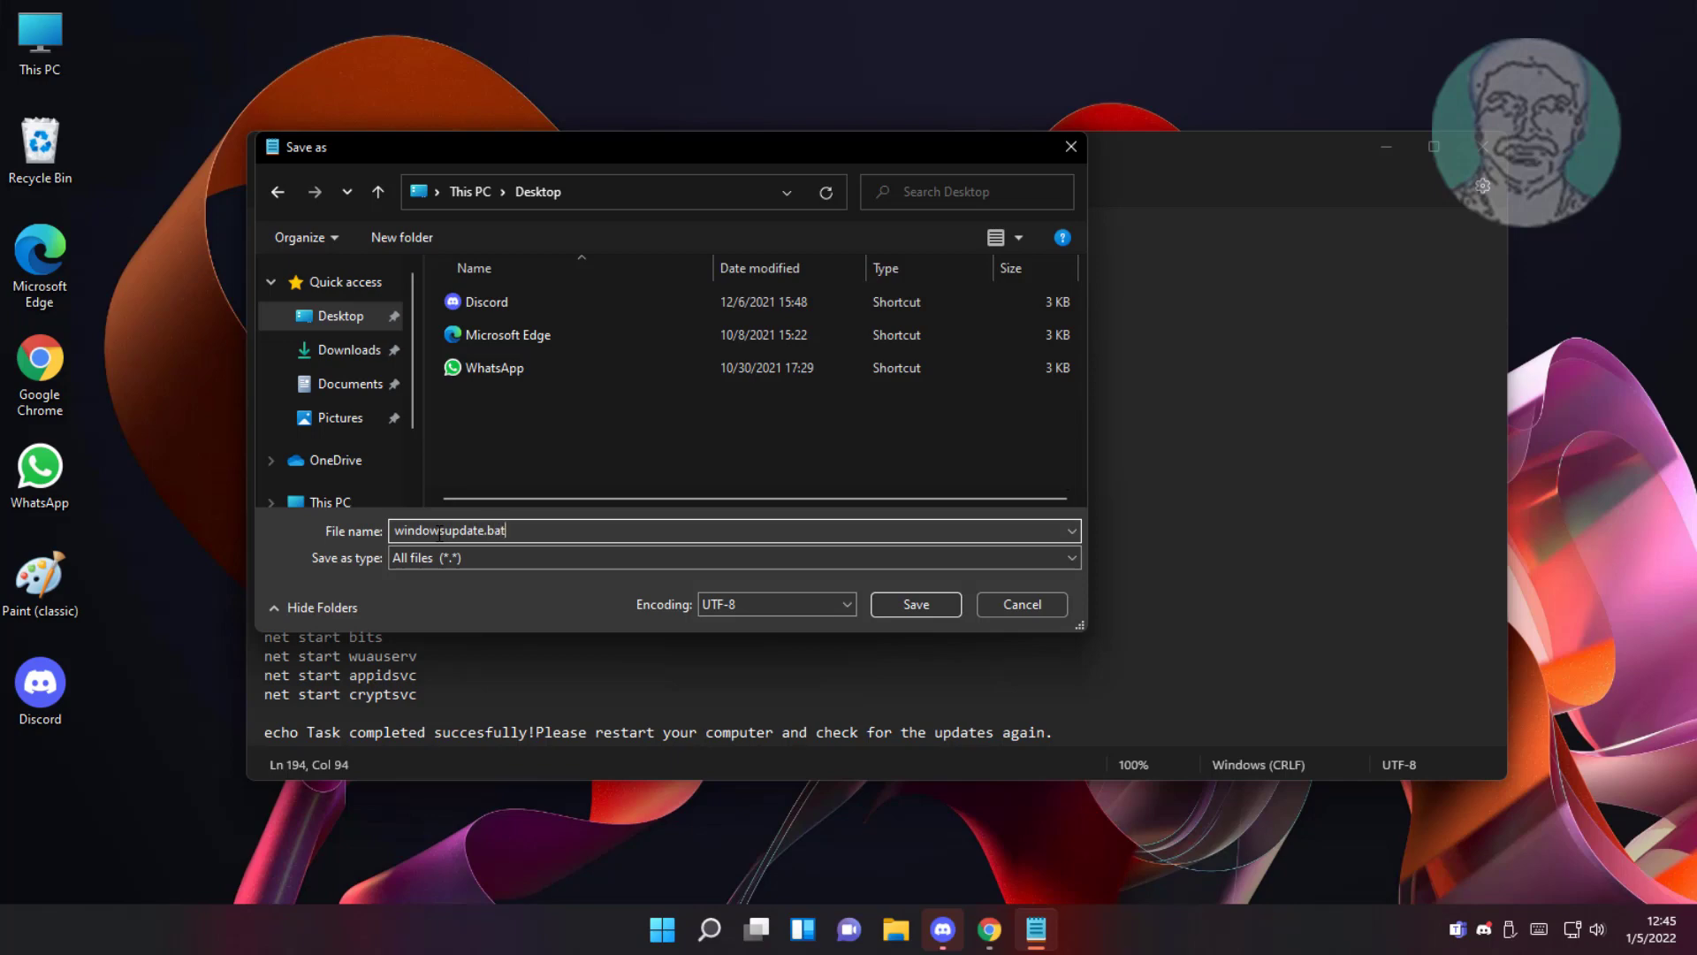
pyautogui.click(886, 603)
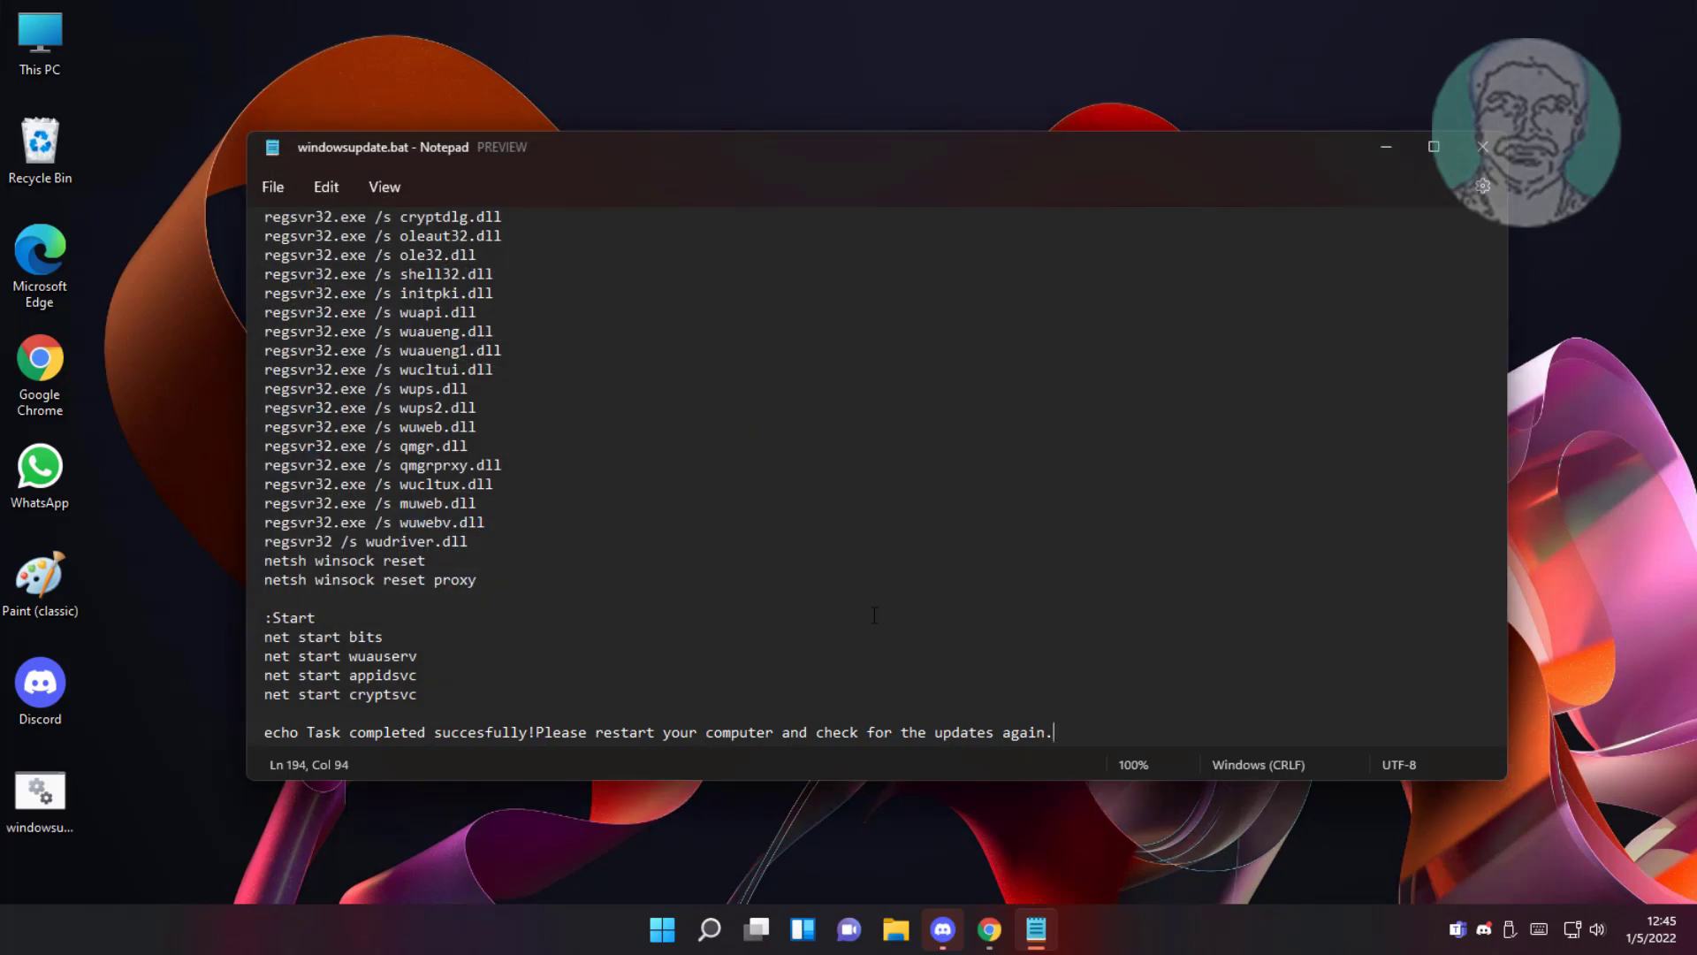
pyautogui.click(1478, 151)
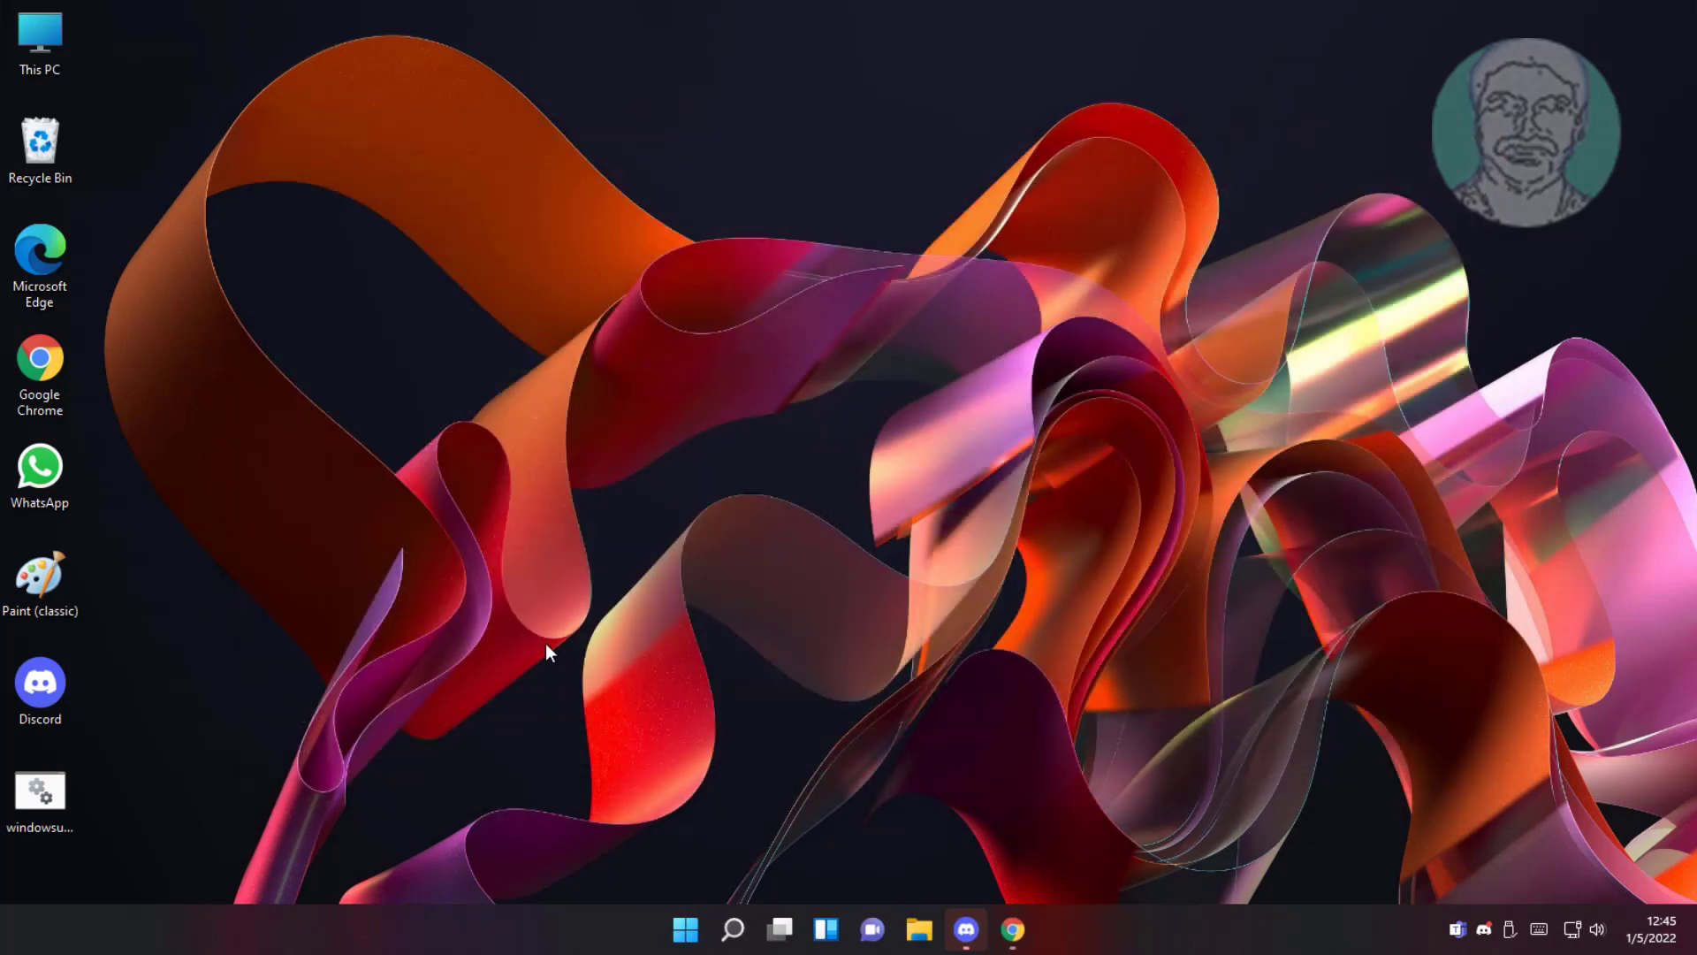
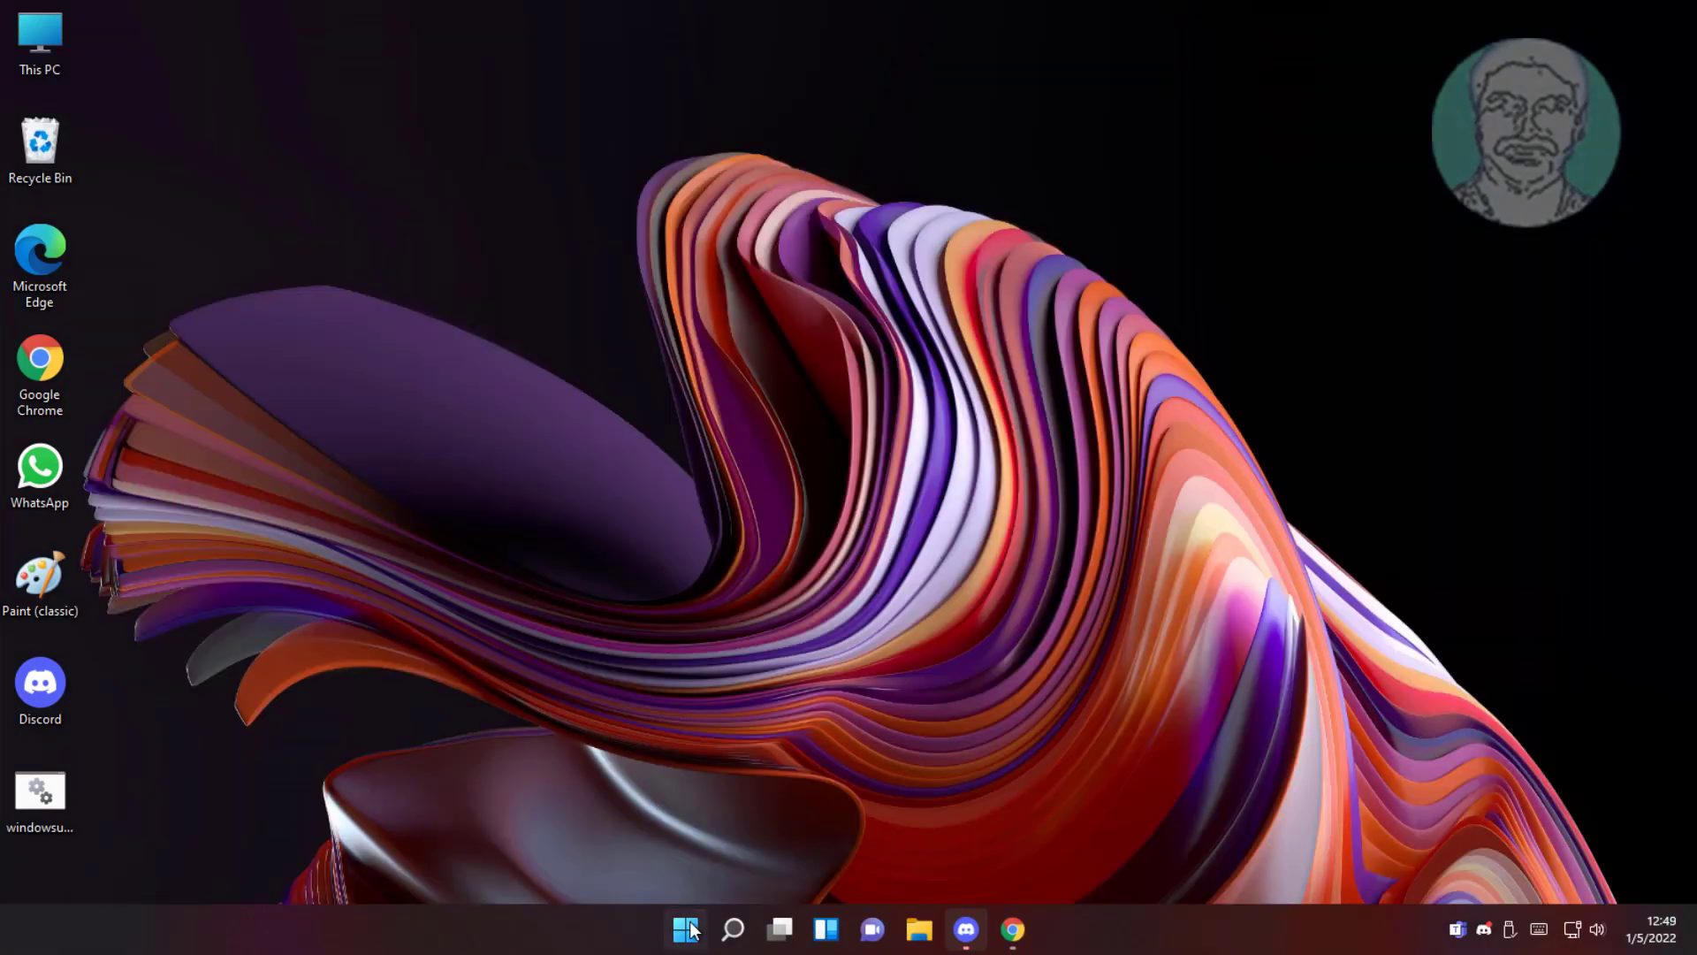
# Step: Restart Windows 11 from the Start menu's power options
pyautogui.click(690, 928)
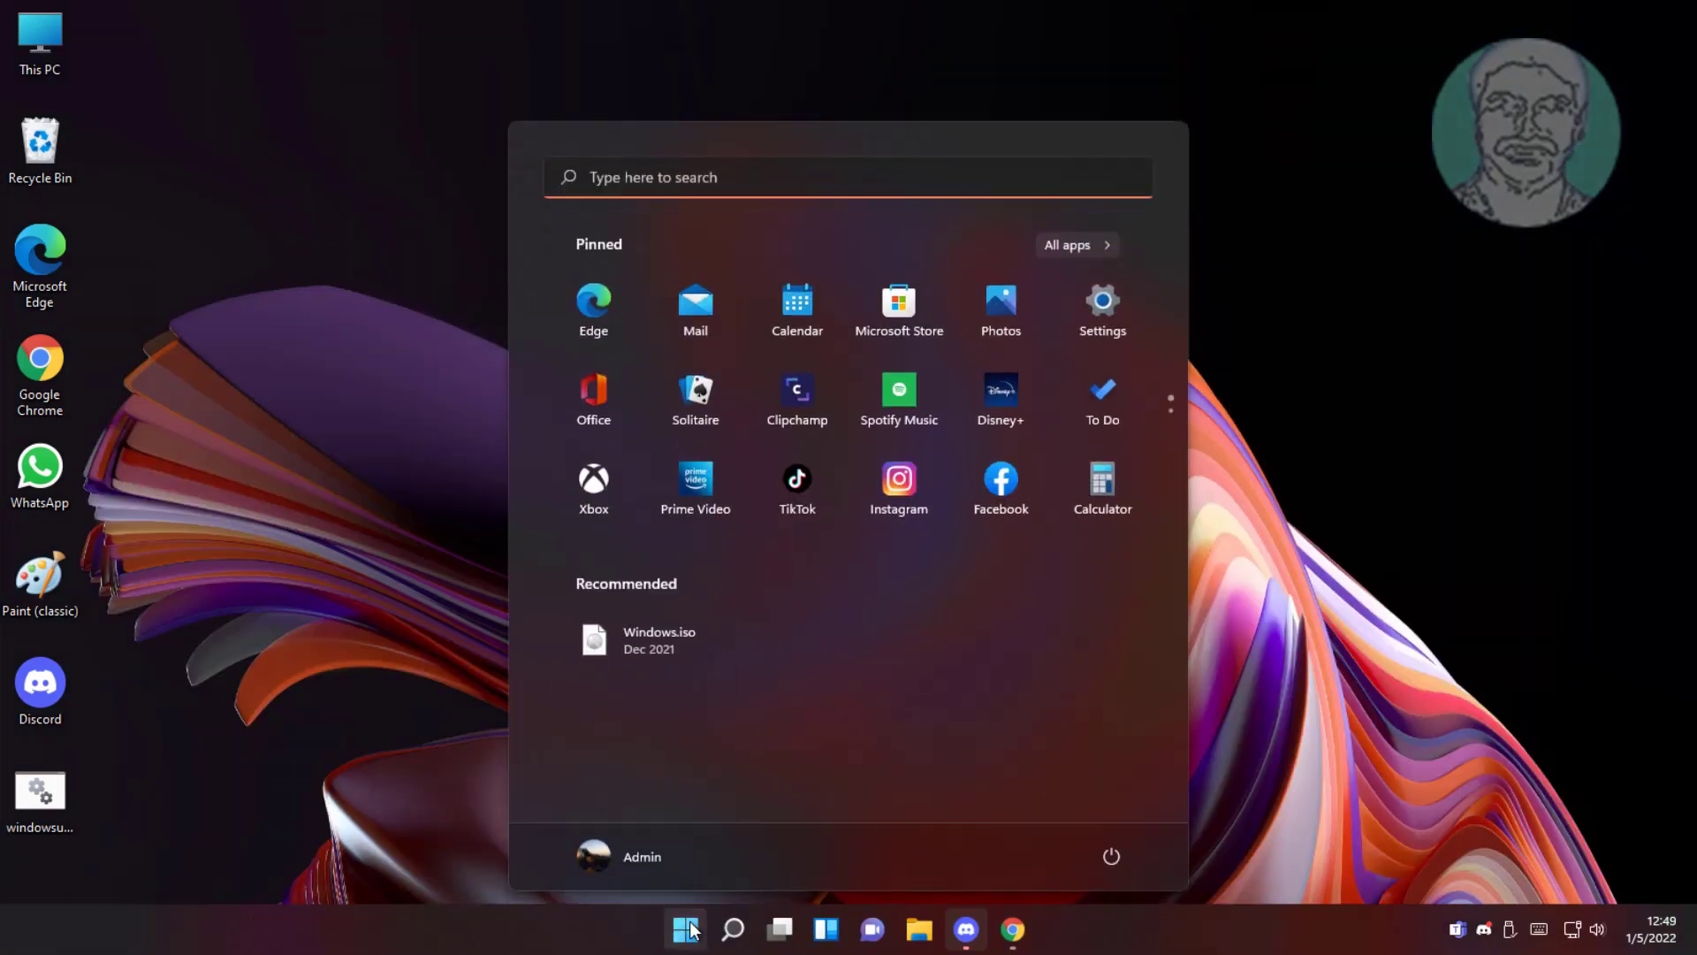
pyautogui.click(1113, 856)
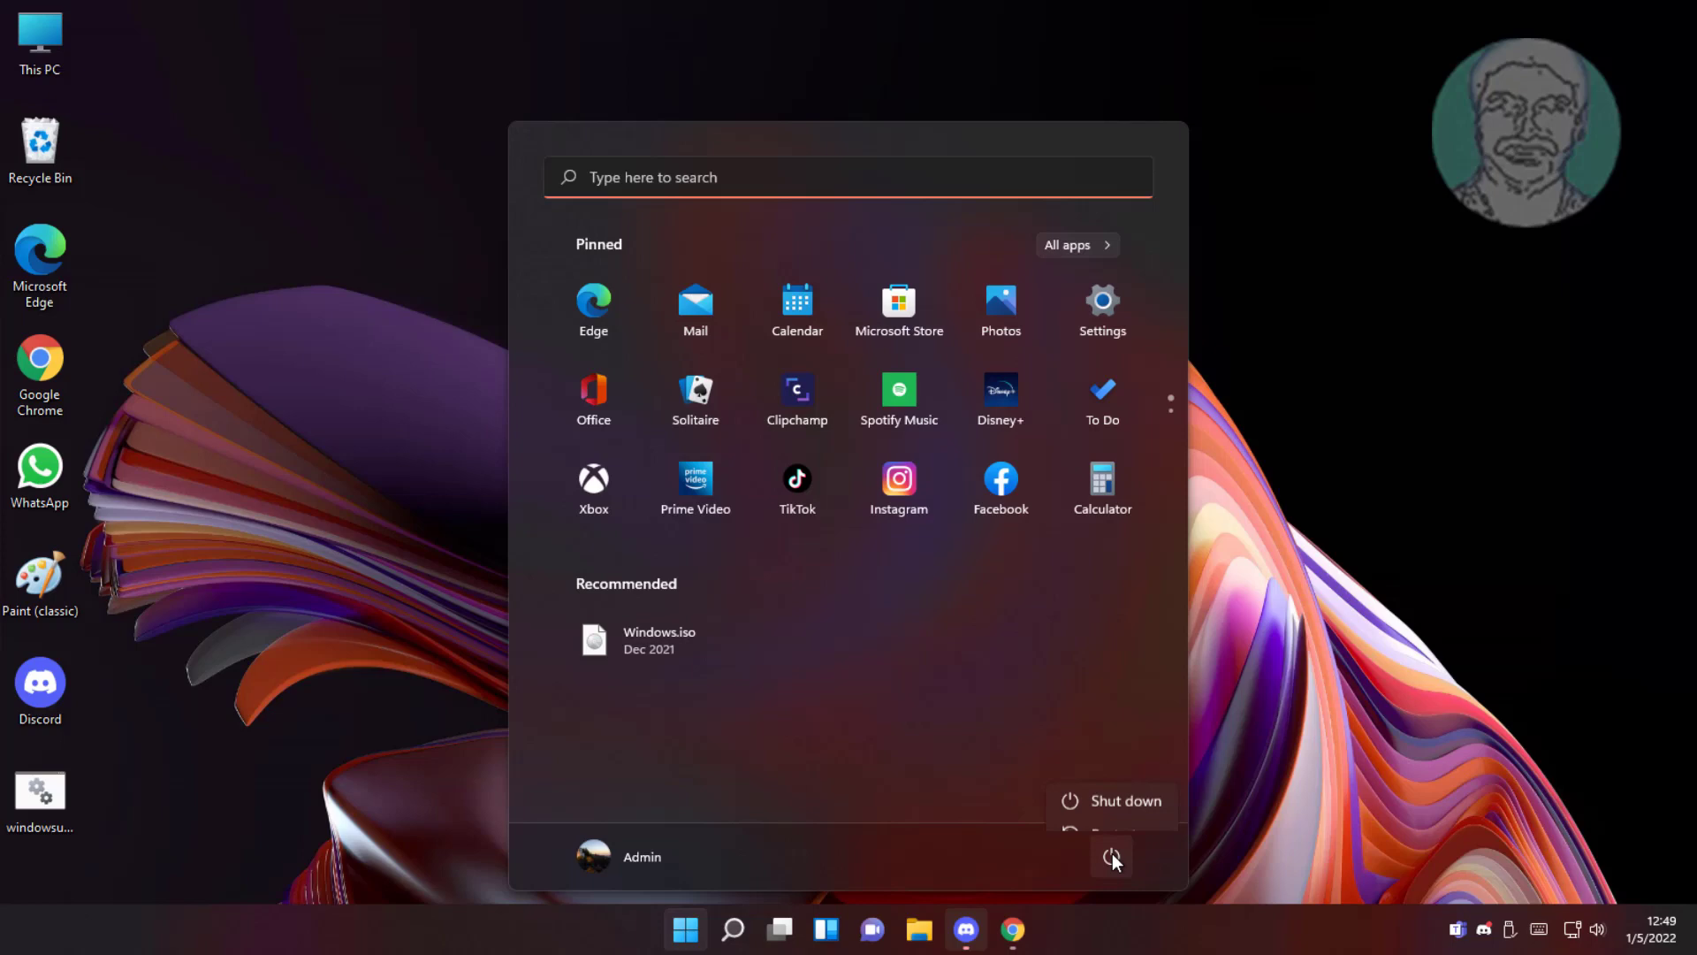
pyautogui.click(1131, 809)
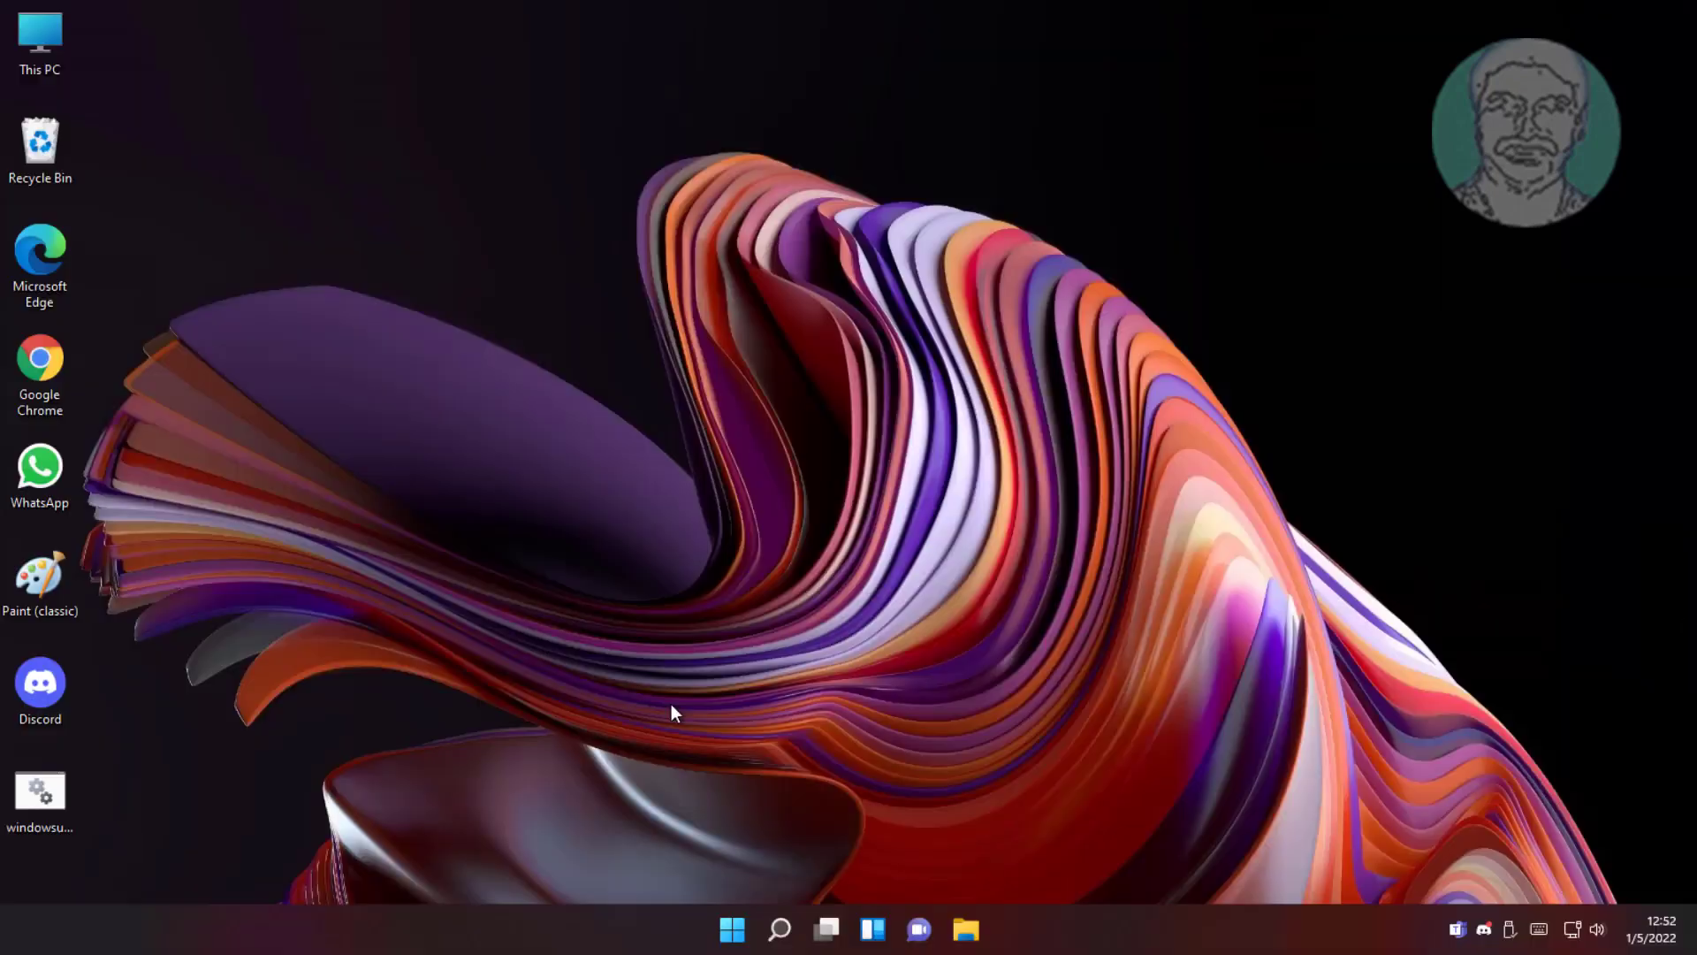
# Step: Launch Chrome maximized and search Google for 'windows 11 download'
pyautogui.doubleClick(67, 400)
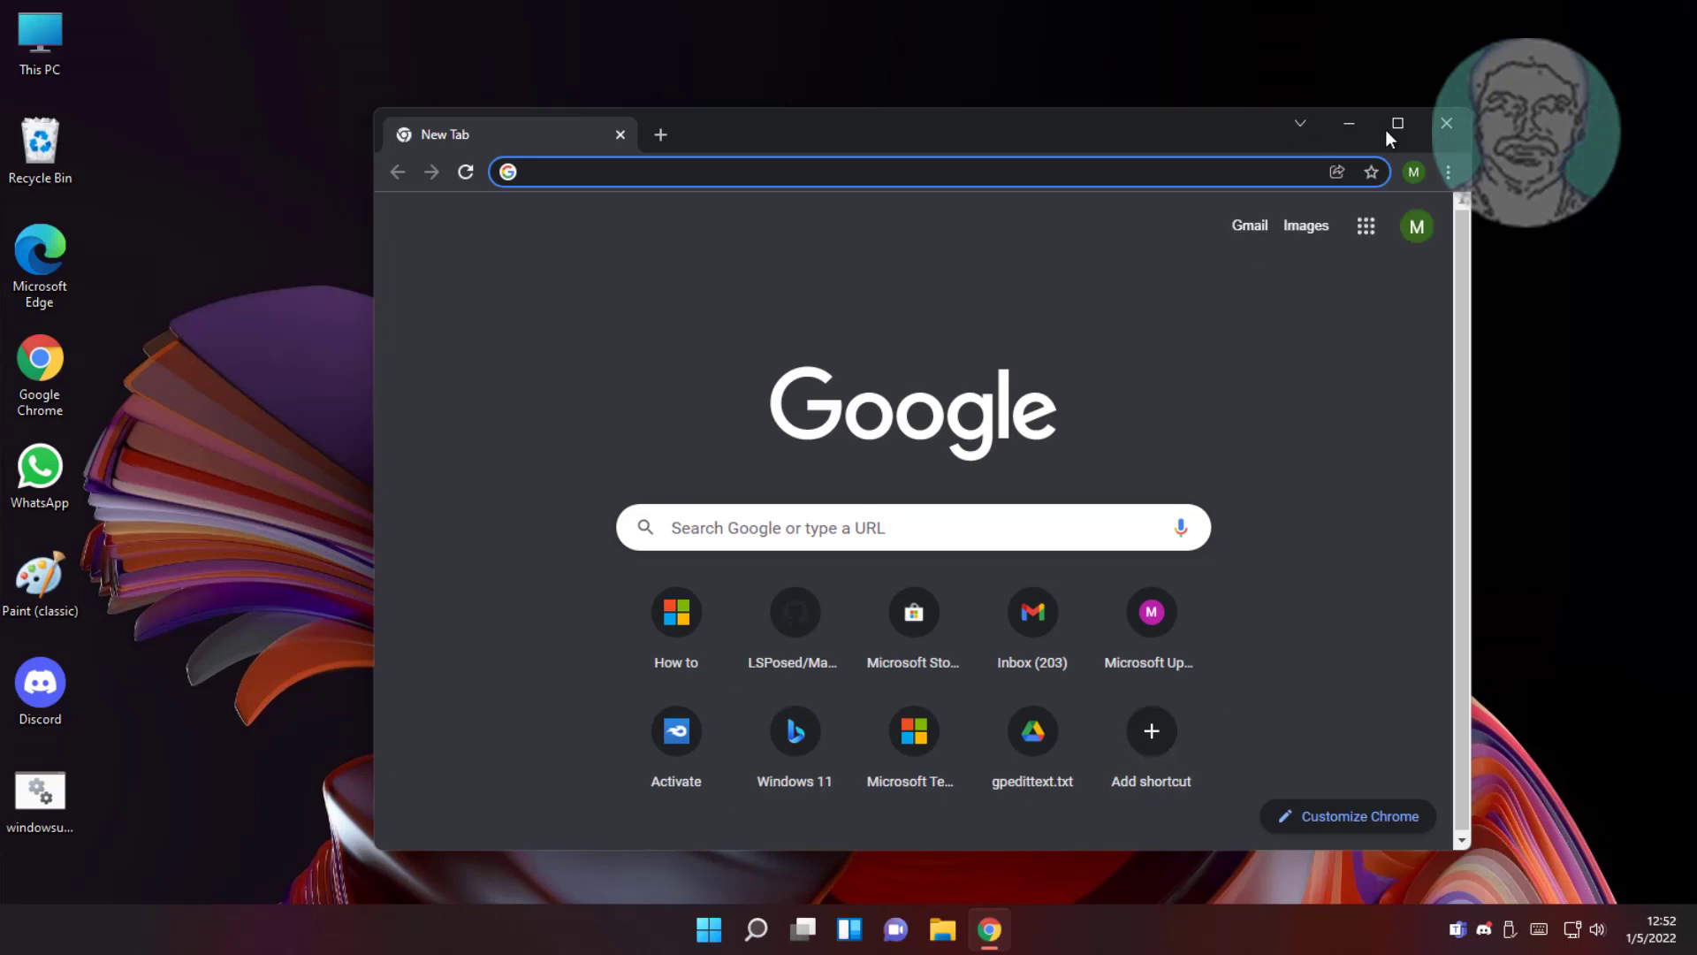
pyautogui.click(1395, 123)
pyautogui.write('w')
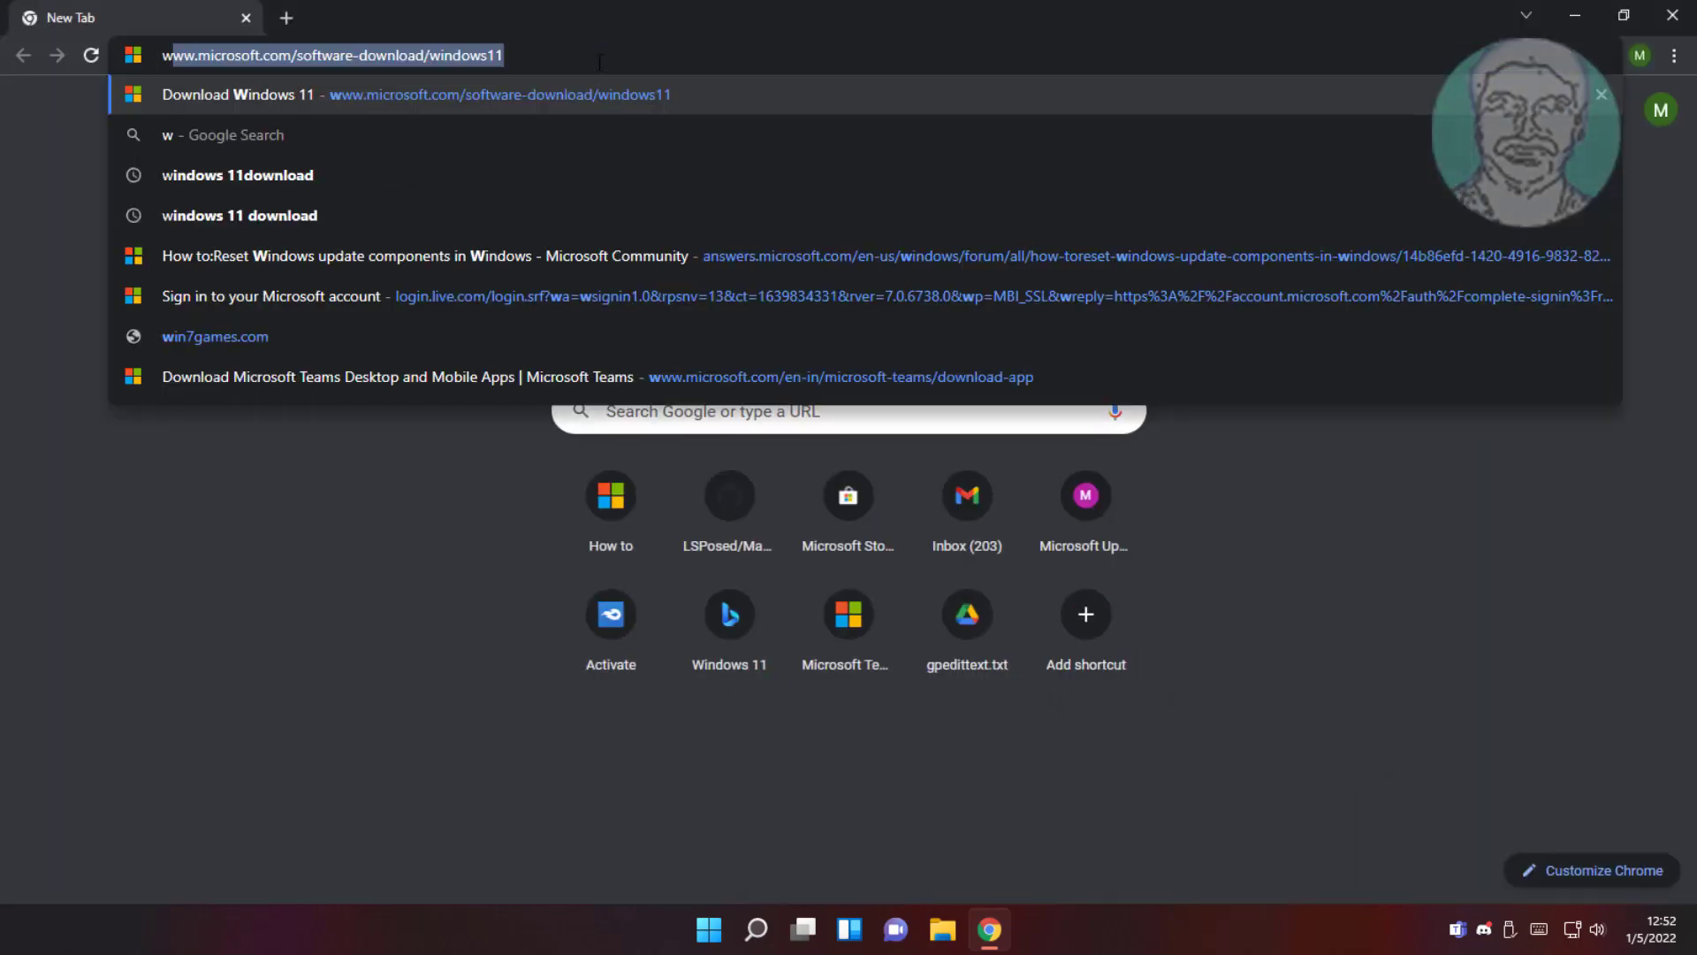
pyautogui.write('i')
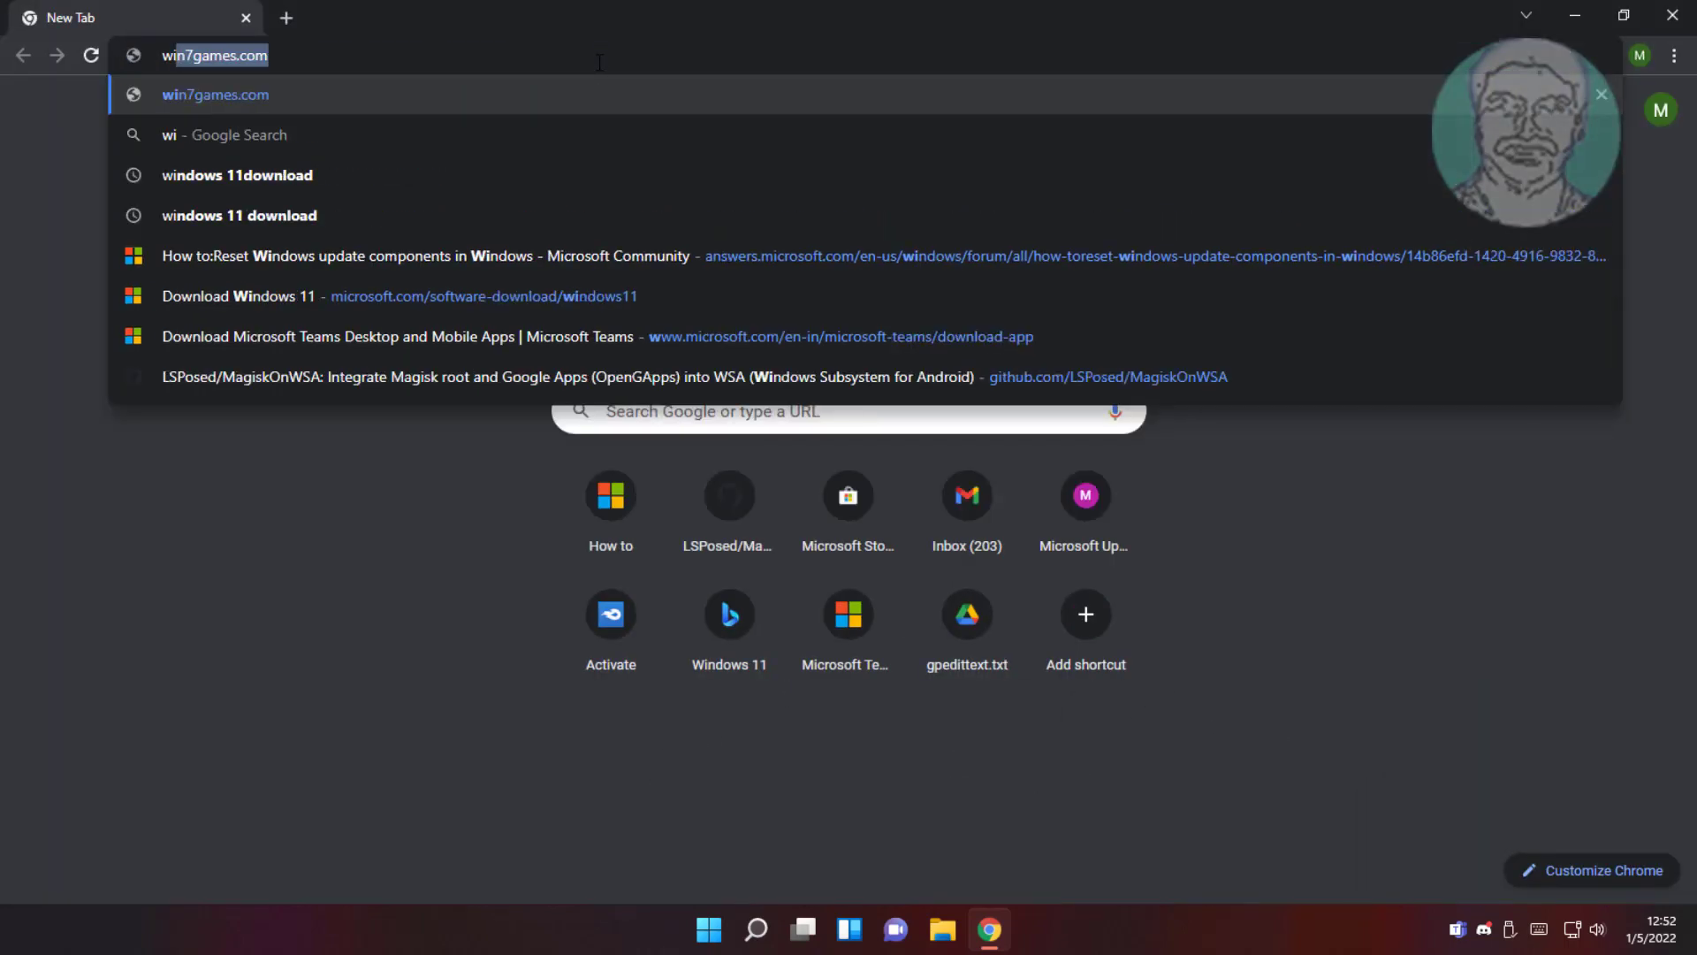
pyautogui.write('ndows 11 dow')
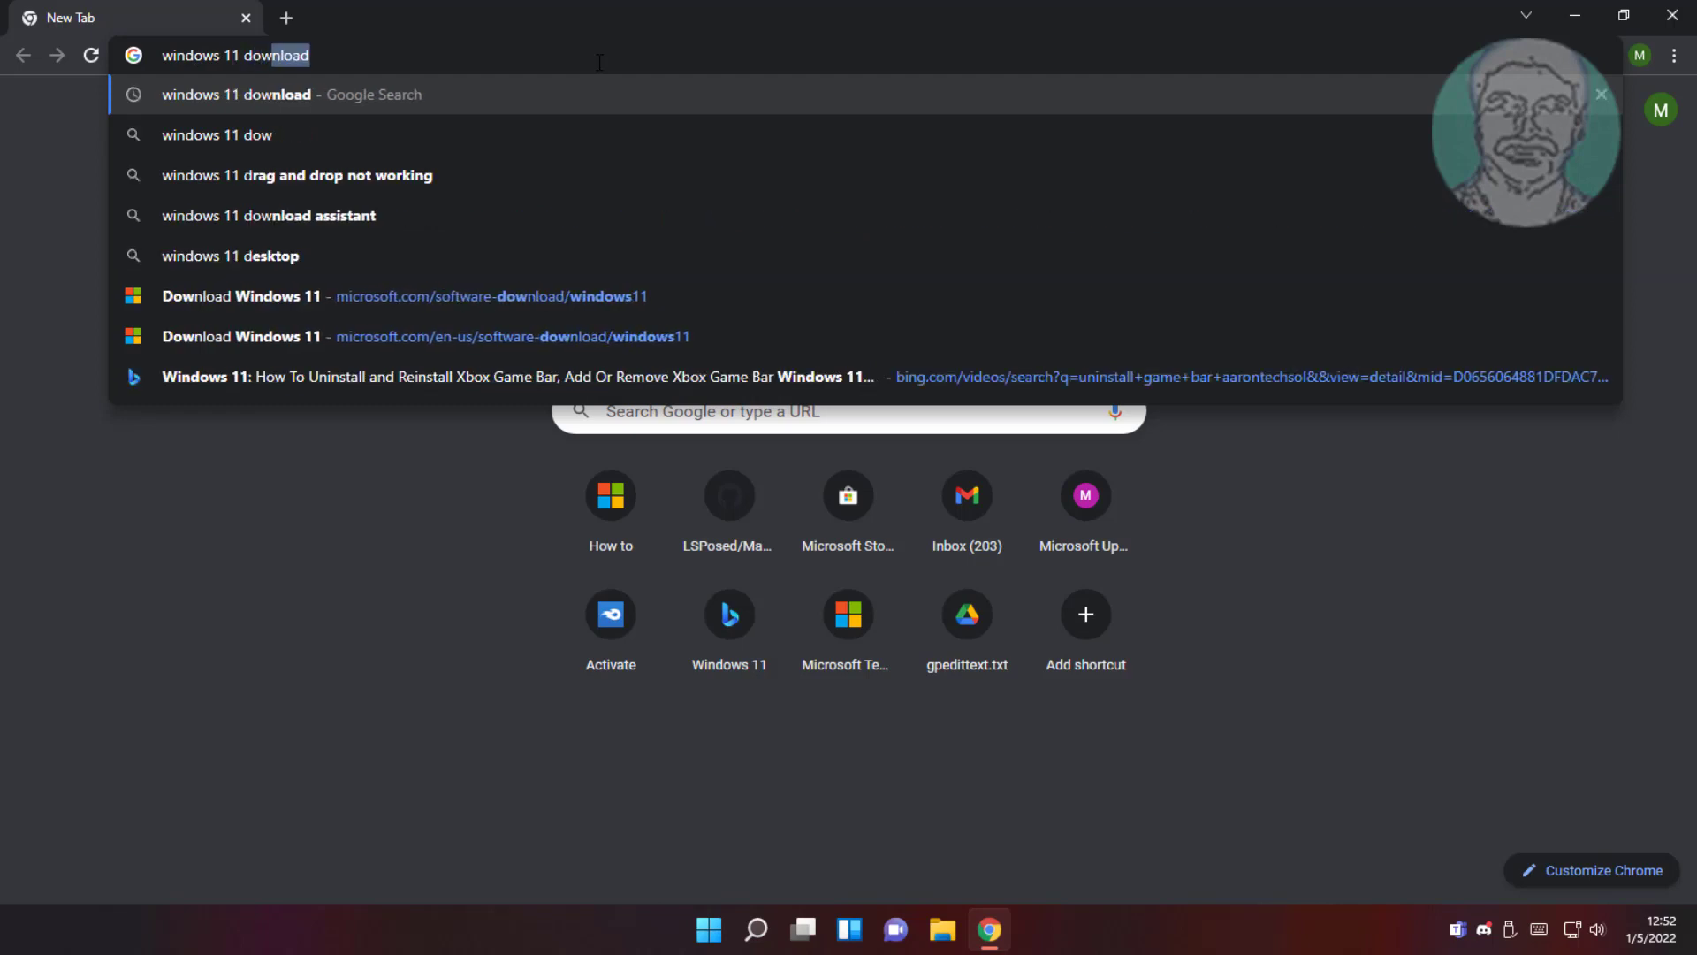
pyautogui.write('nload')
pyautogui.press('Return')
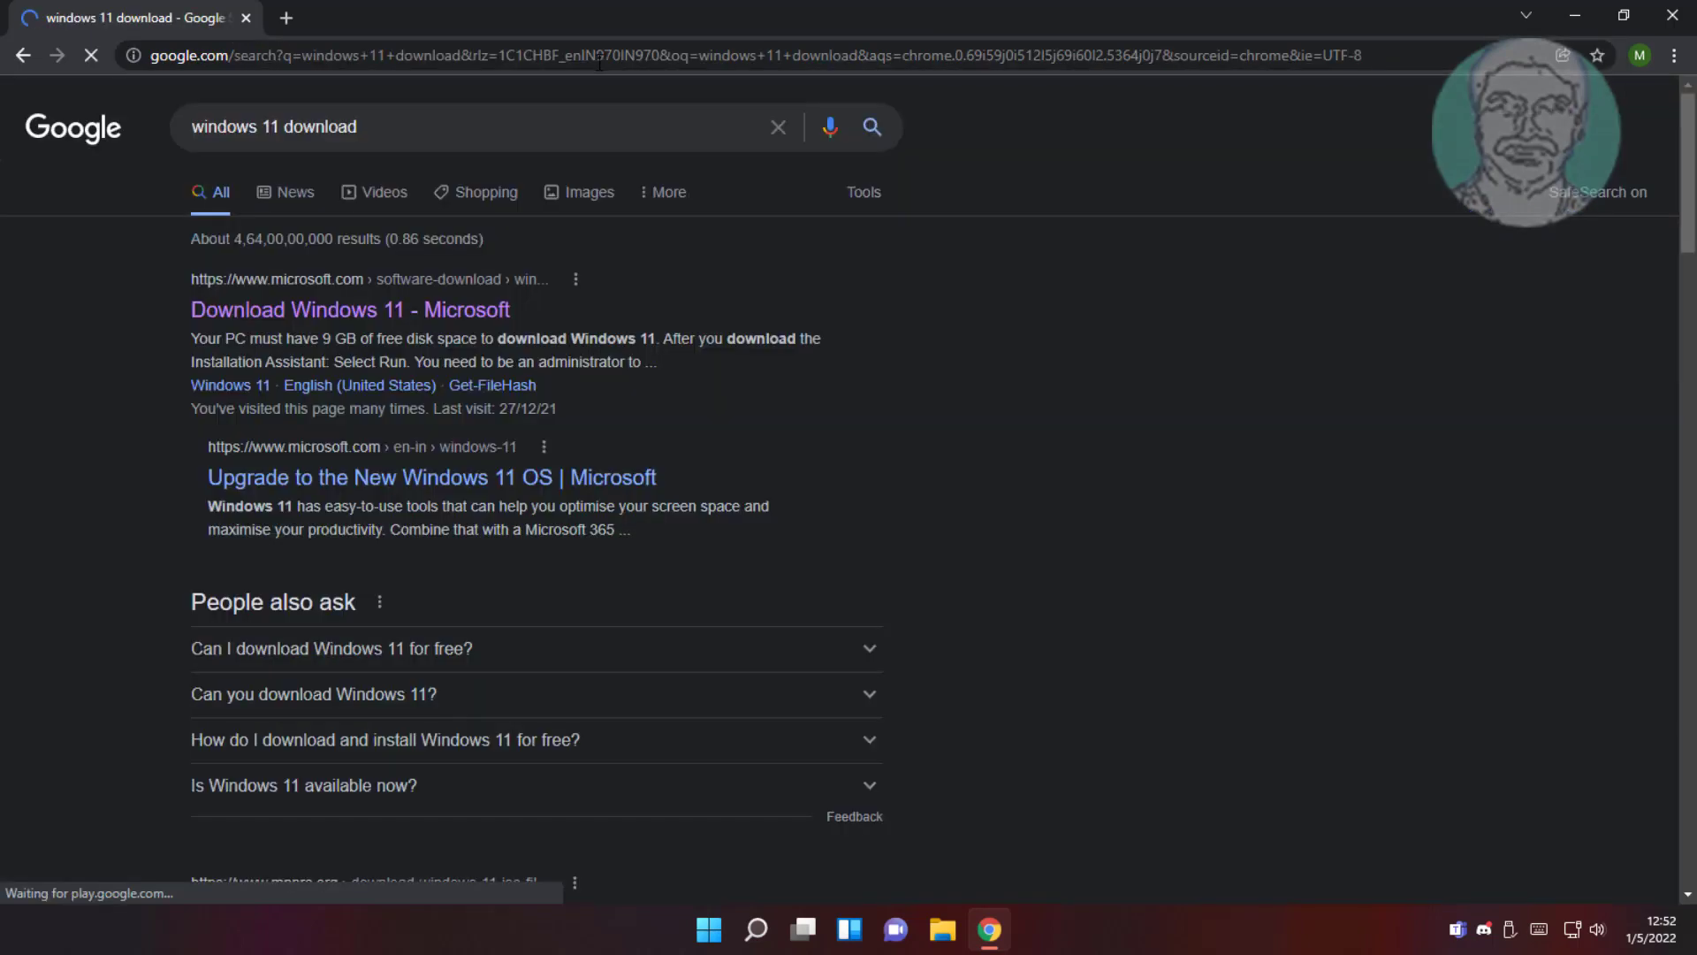
# Step: Download the Media Creation Tool from Microsoft's Download Windows 11 page and run it
pyautogui.click(393, 327)
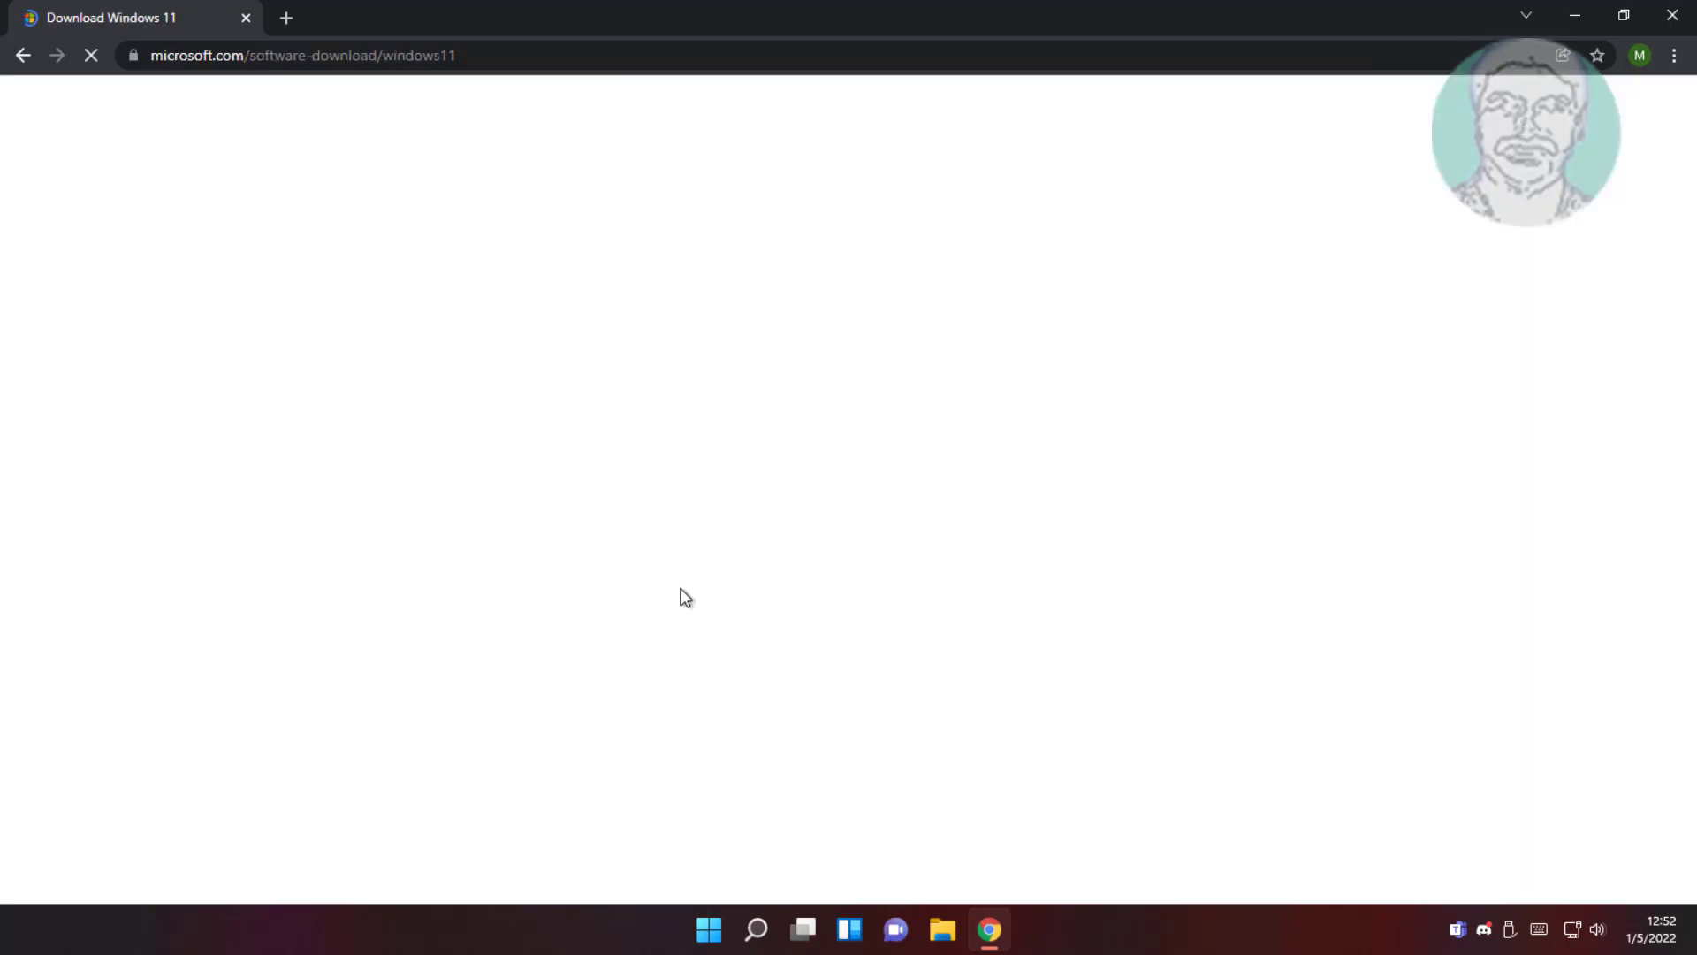
pyautogui.scroll(-4, 684, 663)
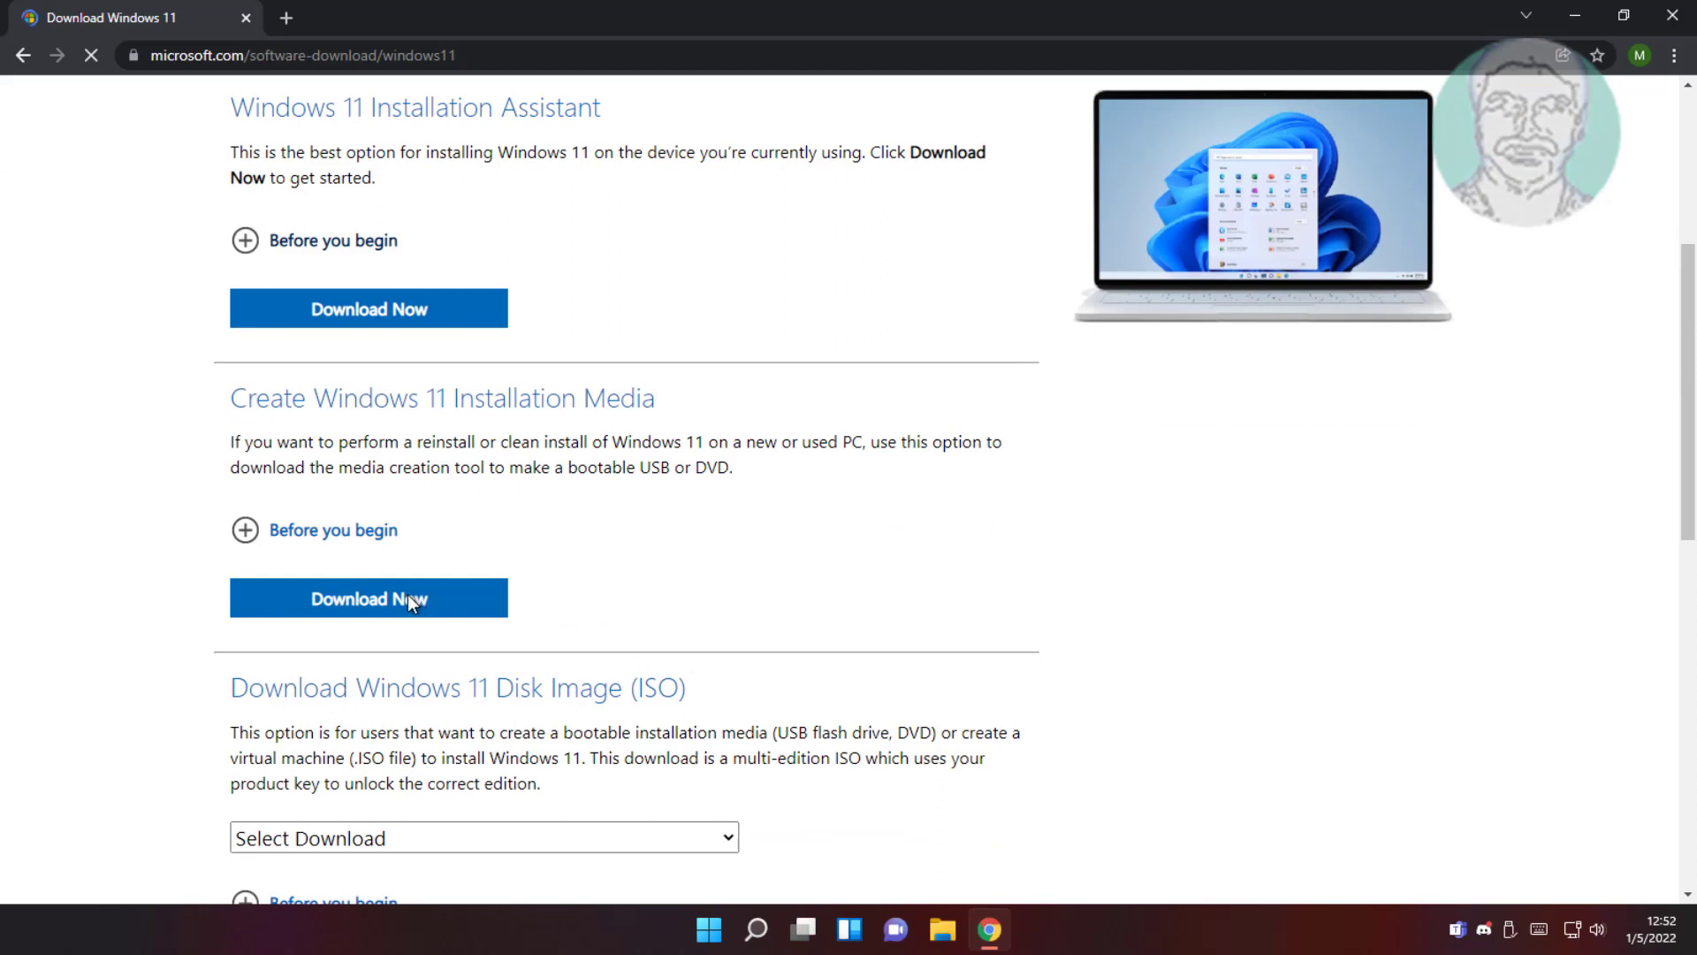
pyautogui.click(409, 601)
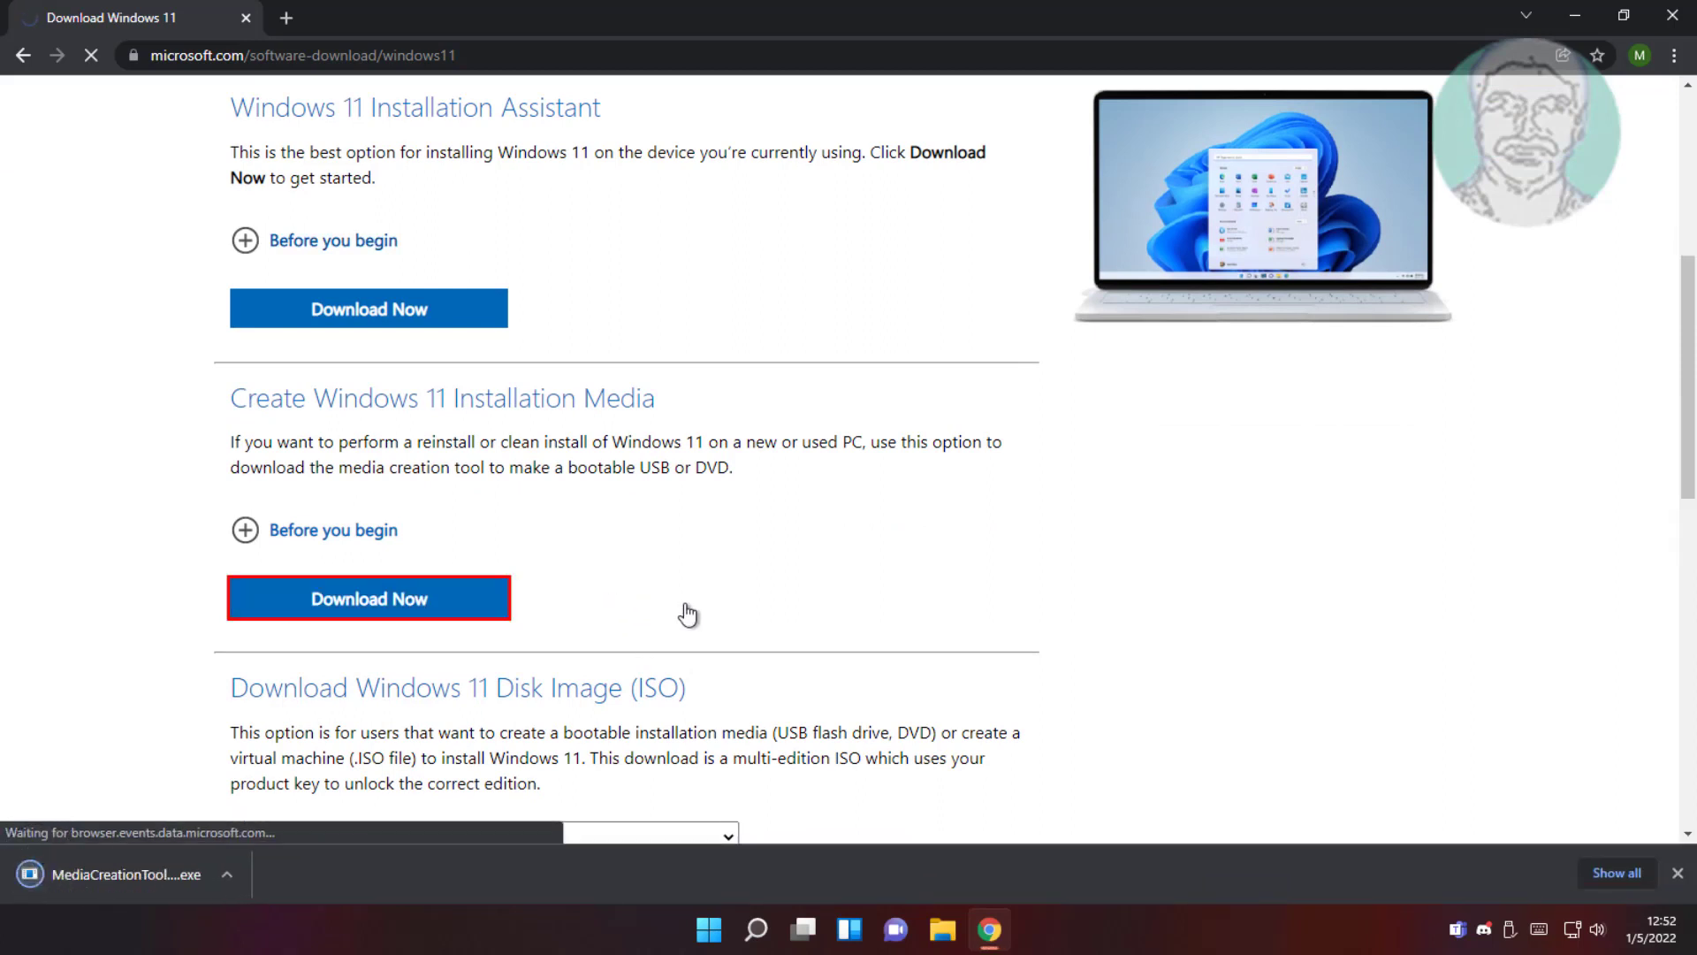
pyautogui.click(113, 868)
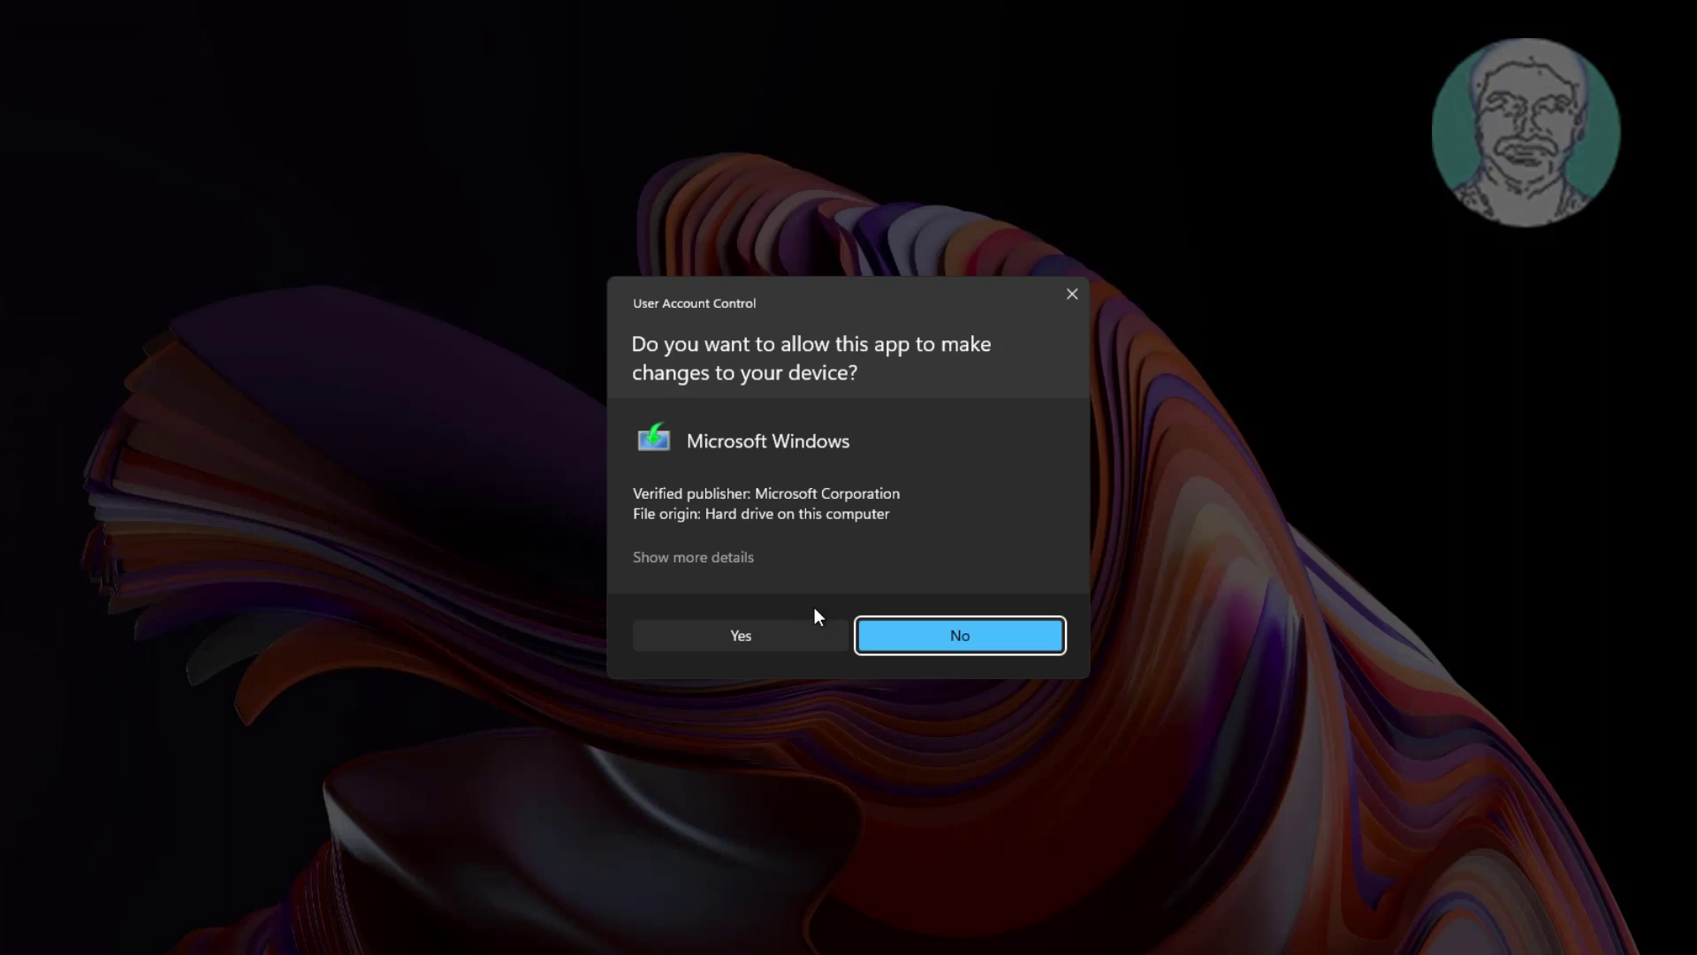
# Step: Allow the tool through UAC, keep English (United States) Windows 11, and select ISO file
pyautogui.click(768, 636)
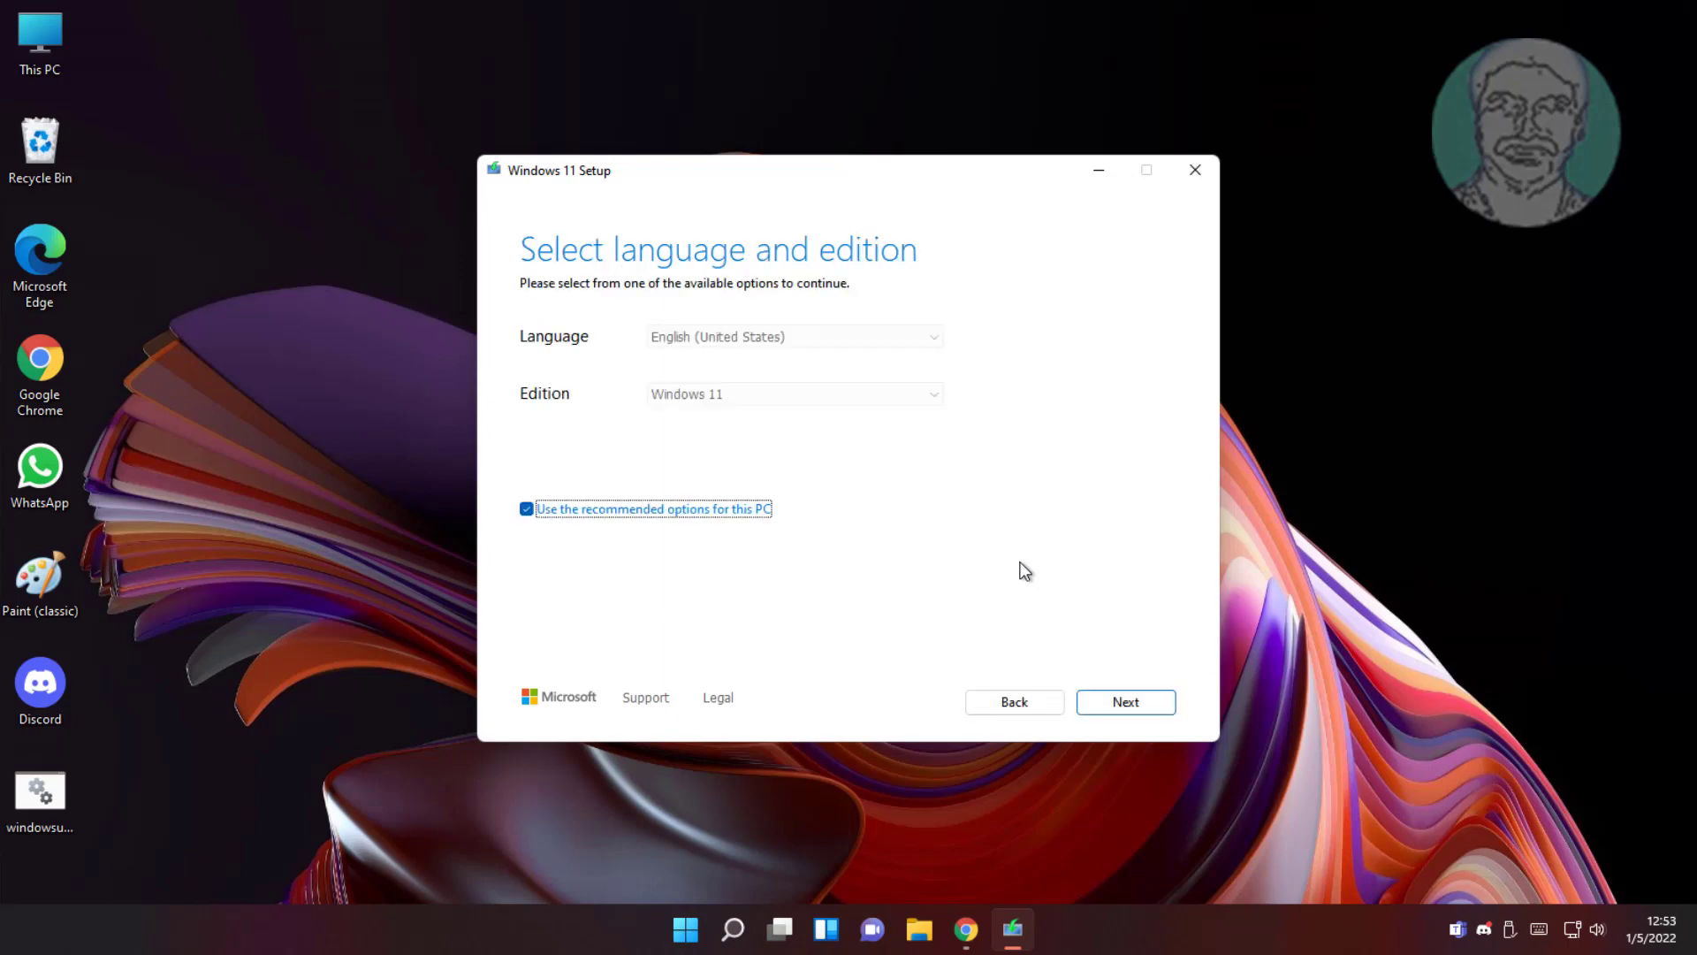
pyautogui.click(1097, 704)
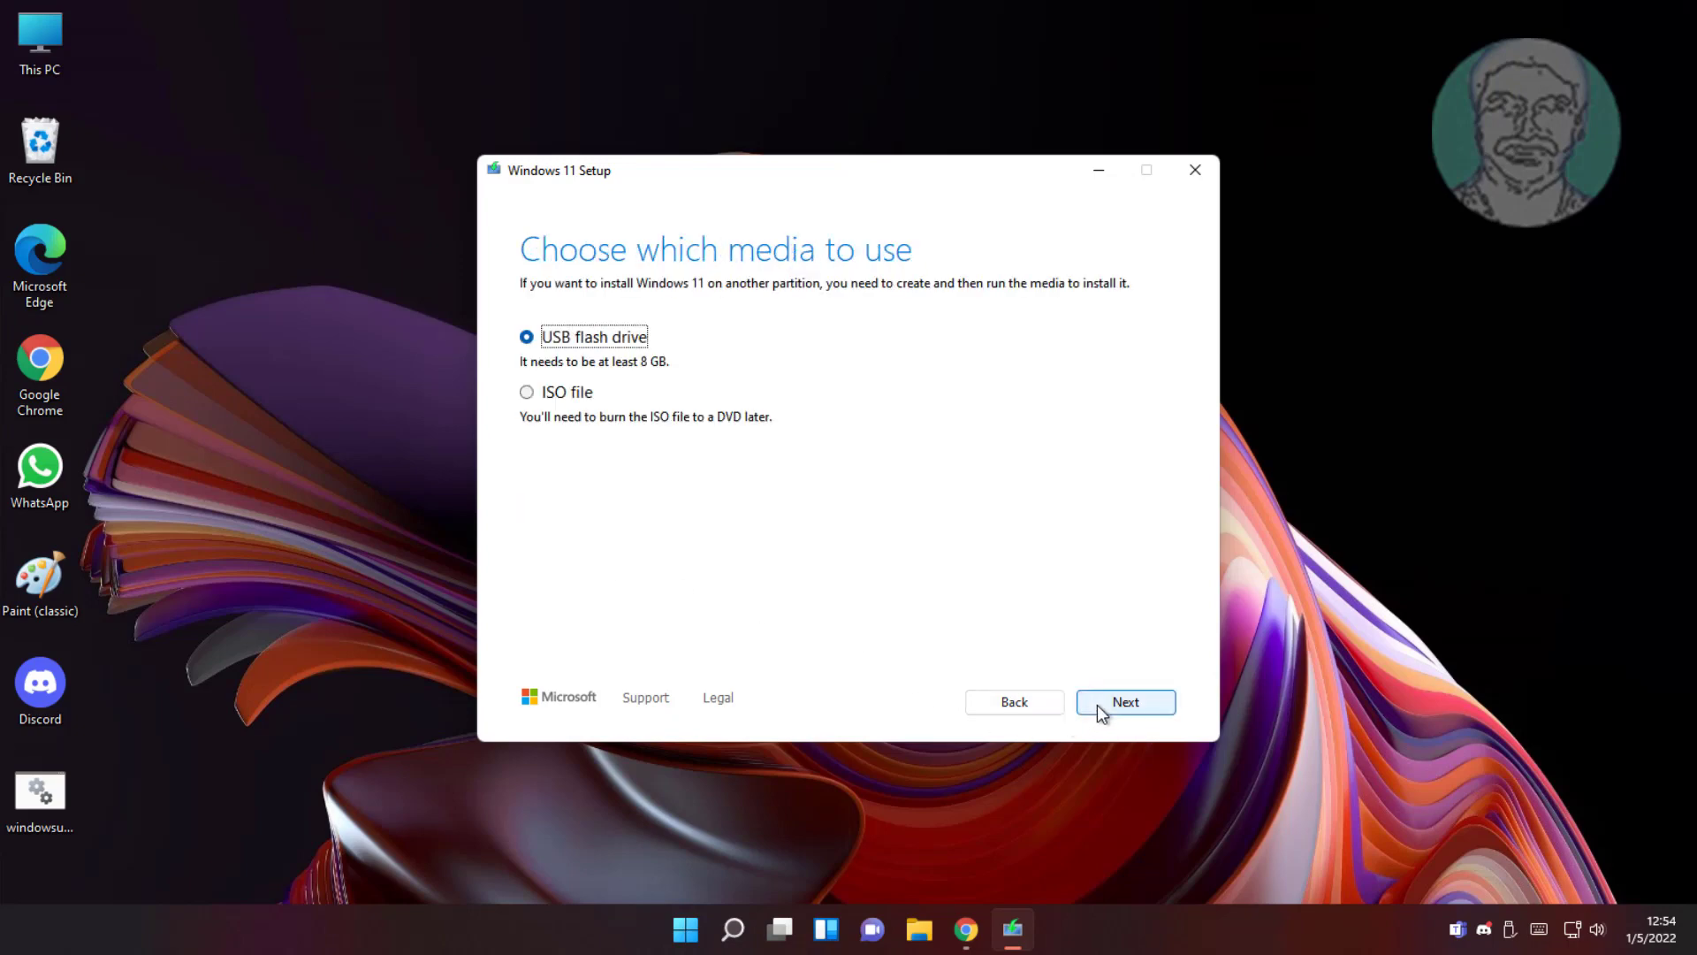
pyautogui.click(582, 396)
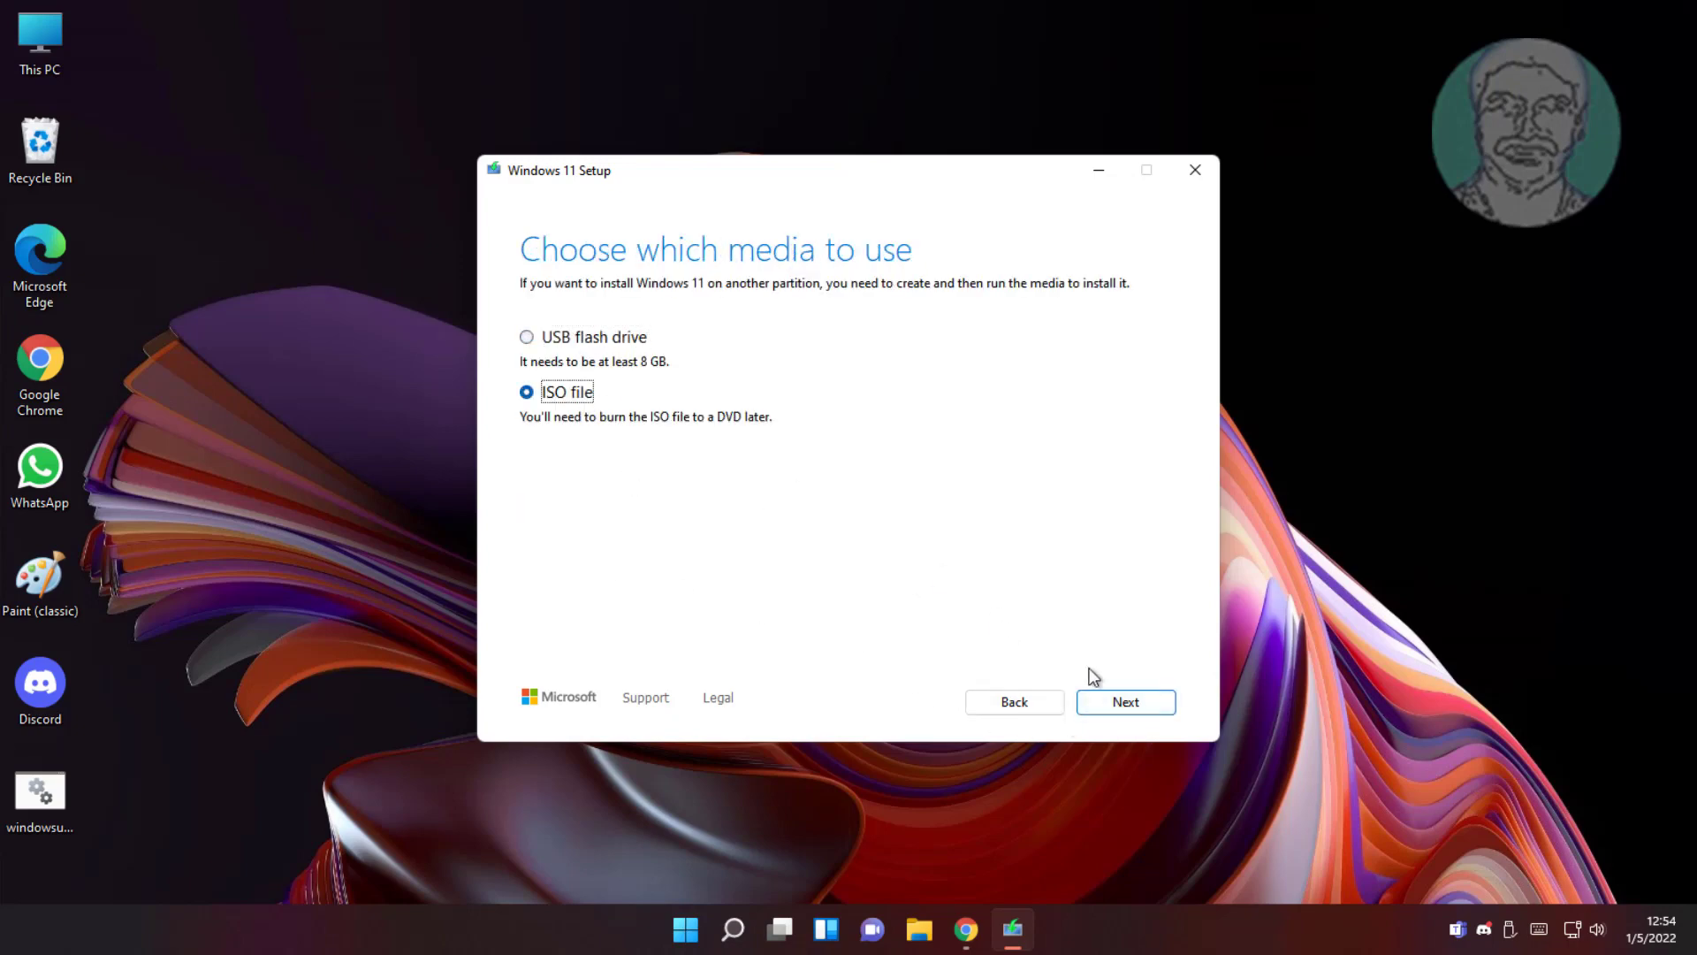
# Step: Save the Windows 11 image as Windows.iso in Documents and finish the tool
pyautogui.click(1123, 698)
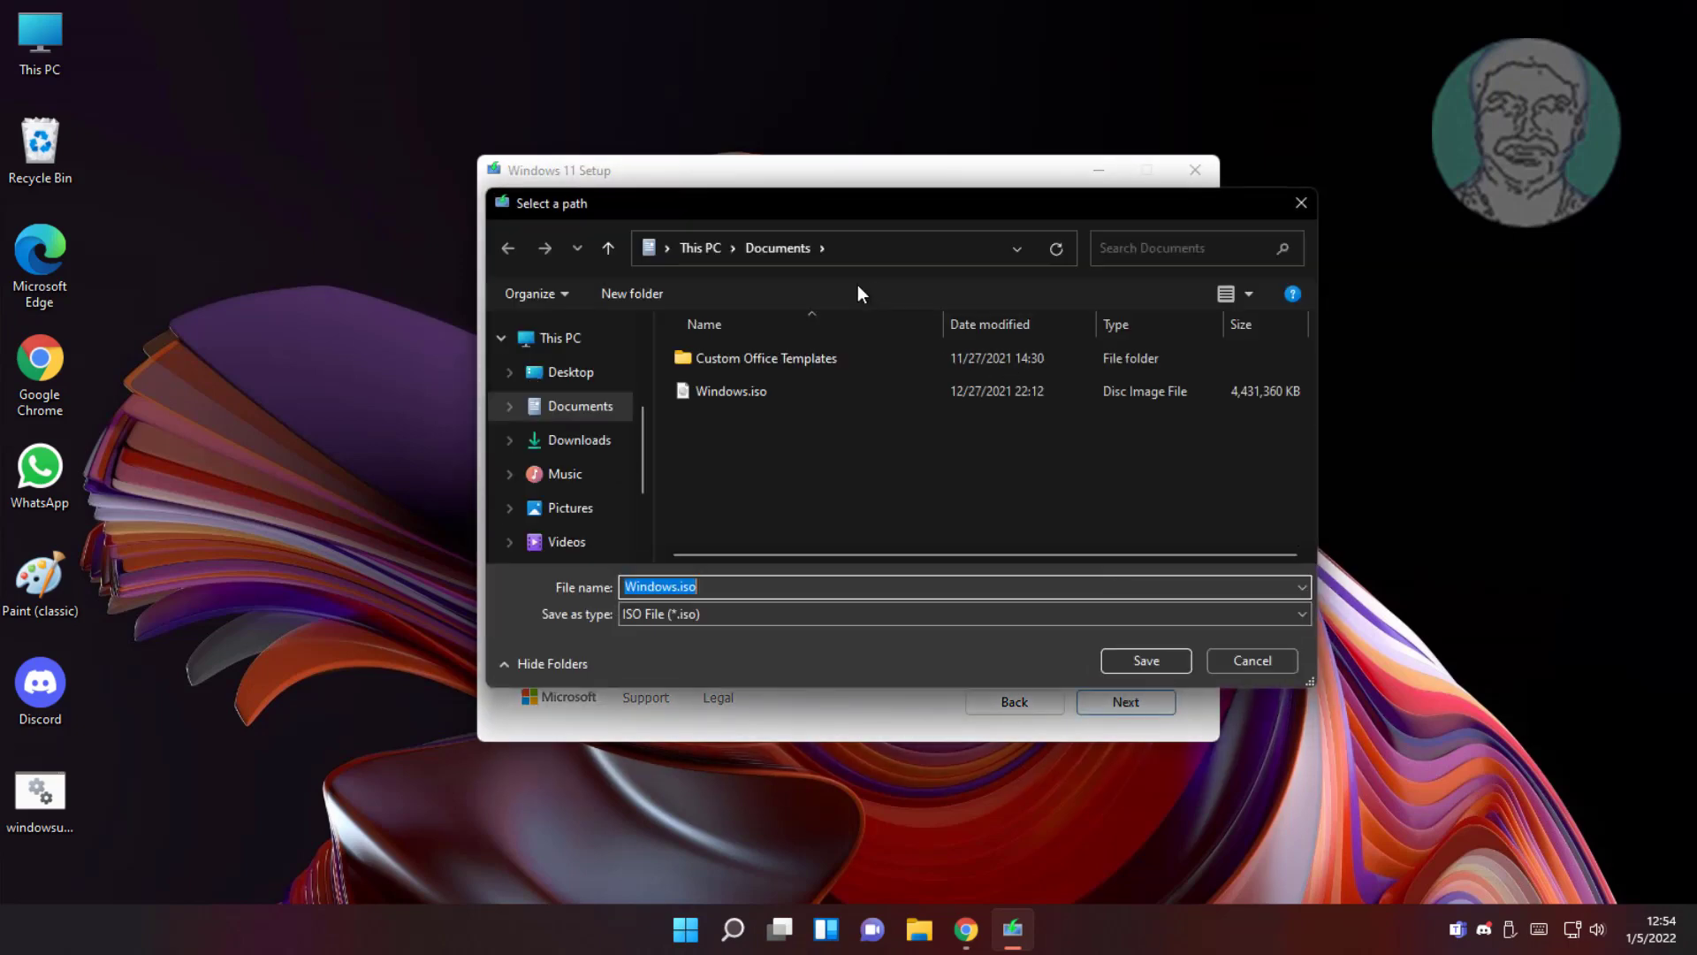
pyautogui.click(1124, 659)
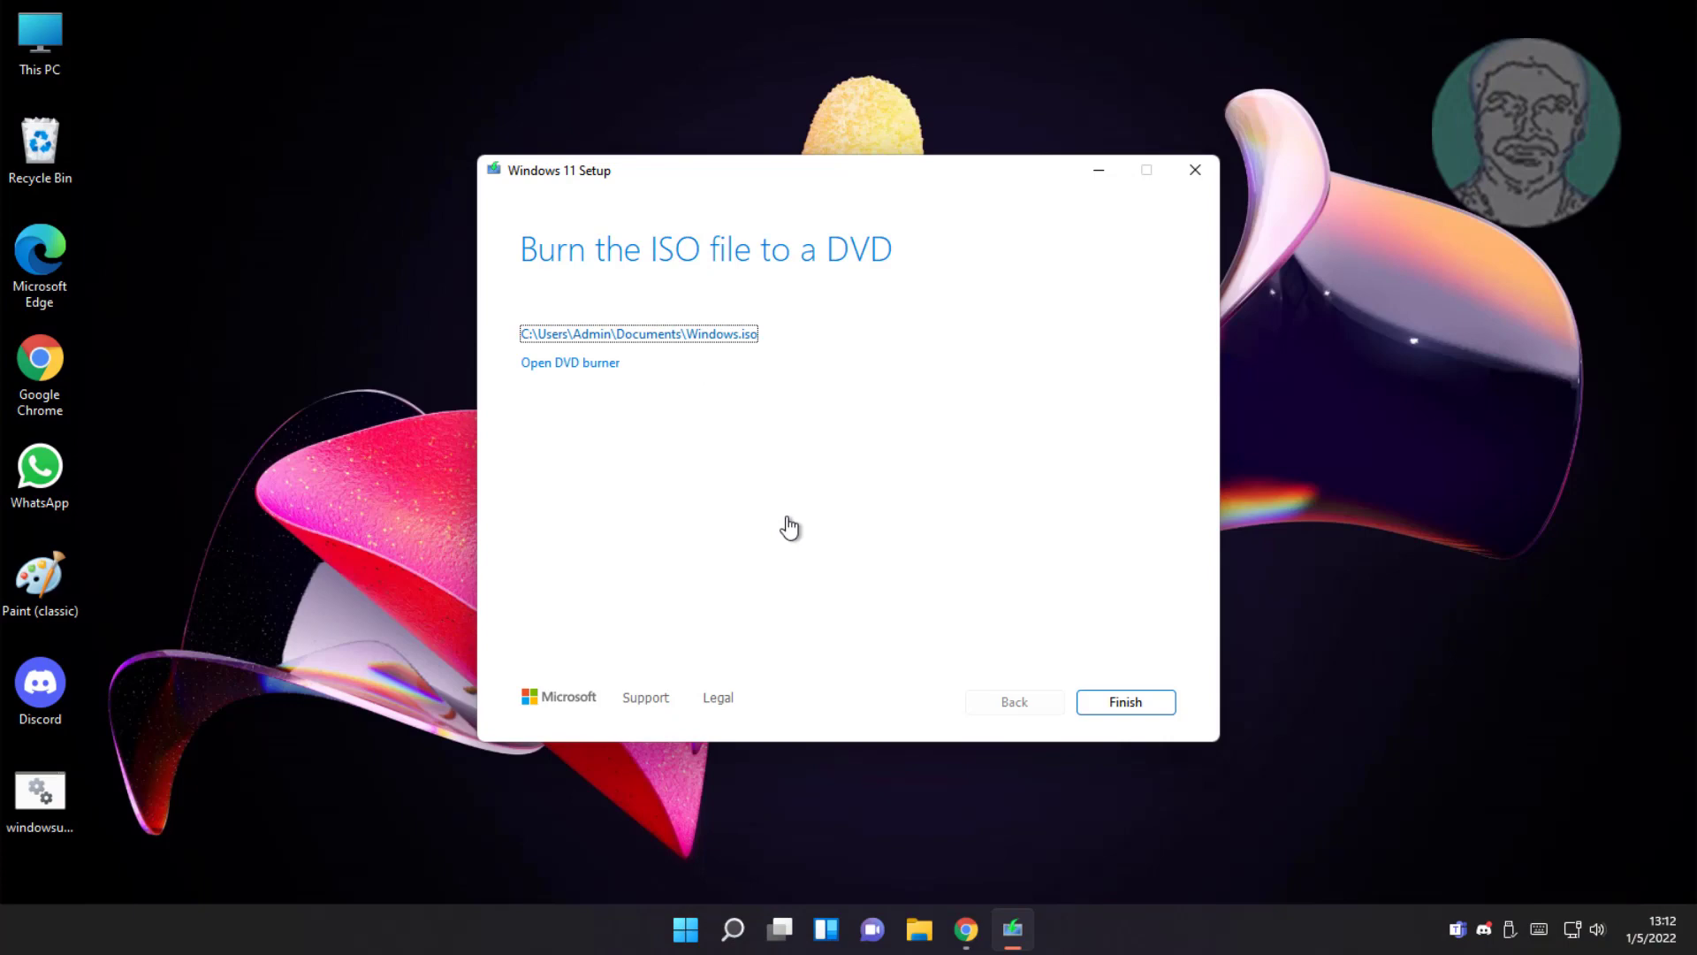
pyautogui.click(1121, 702)
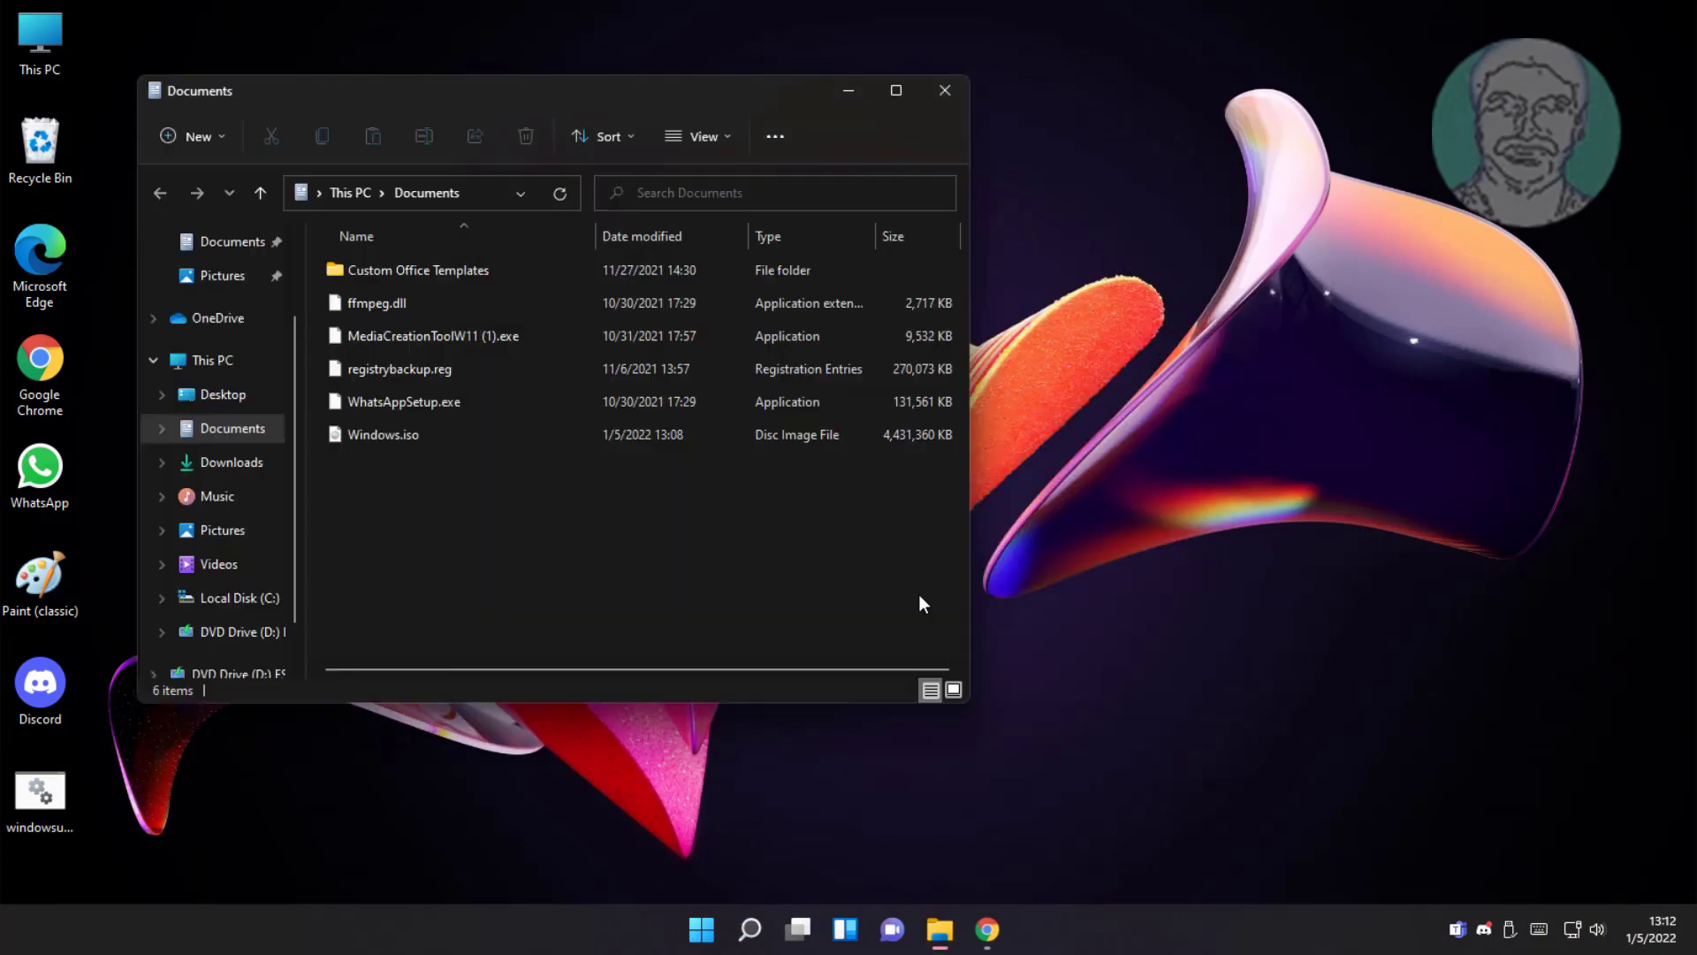
# Step: Mount Windows.iso as DVD Drive (E:), start its setup.exe, and close the Explorer window
pyautogui.click(383, 441)
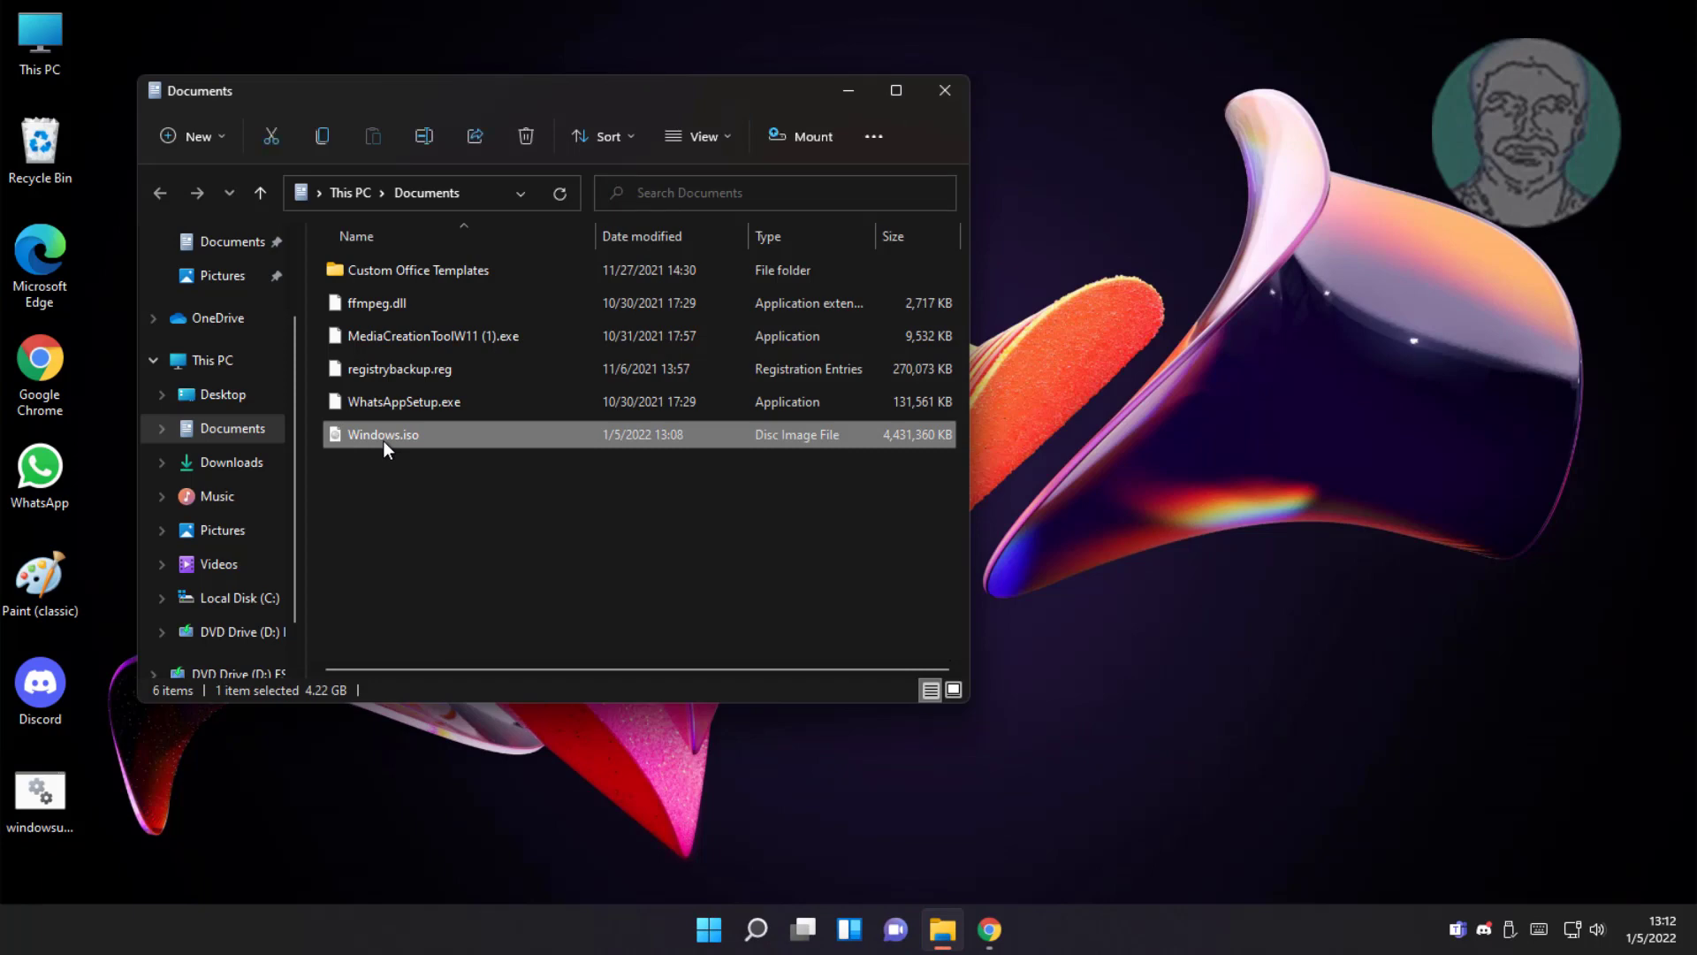
pyautogui.doubleClick(383, 440)
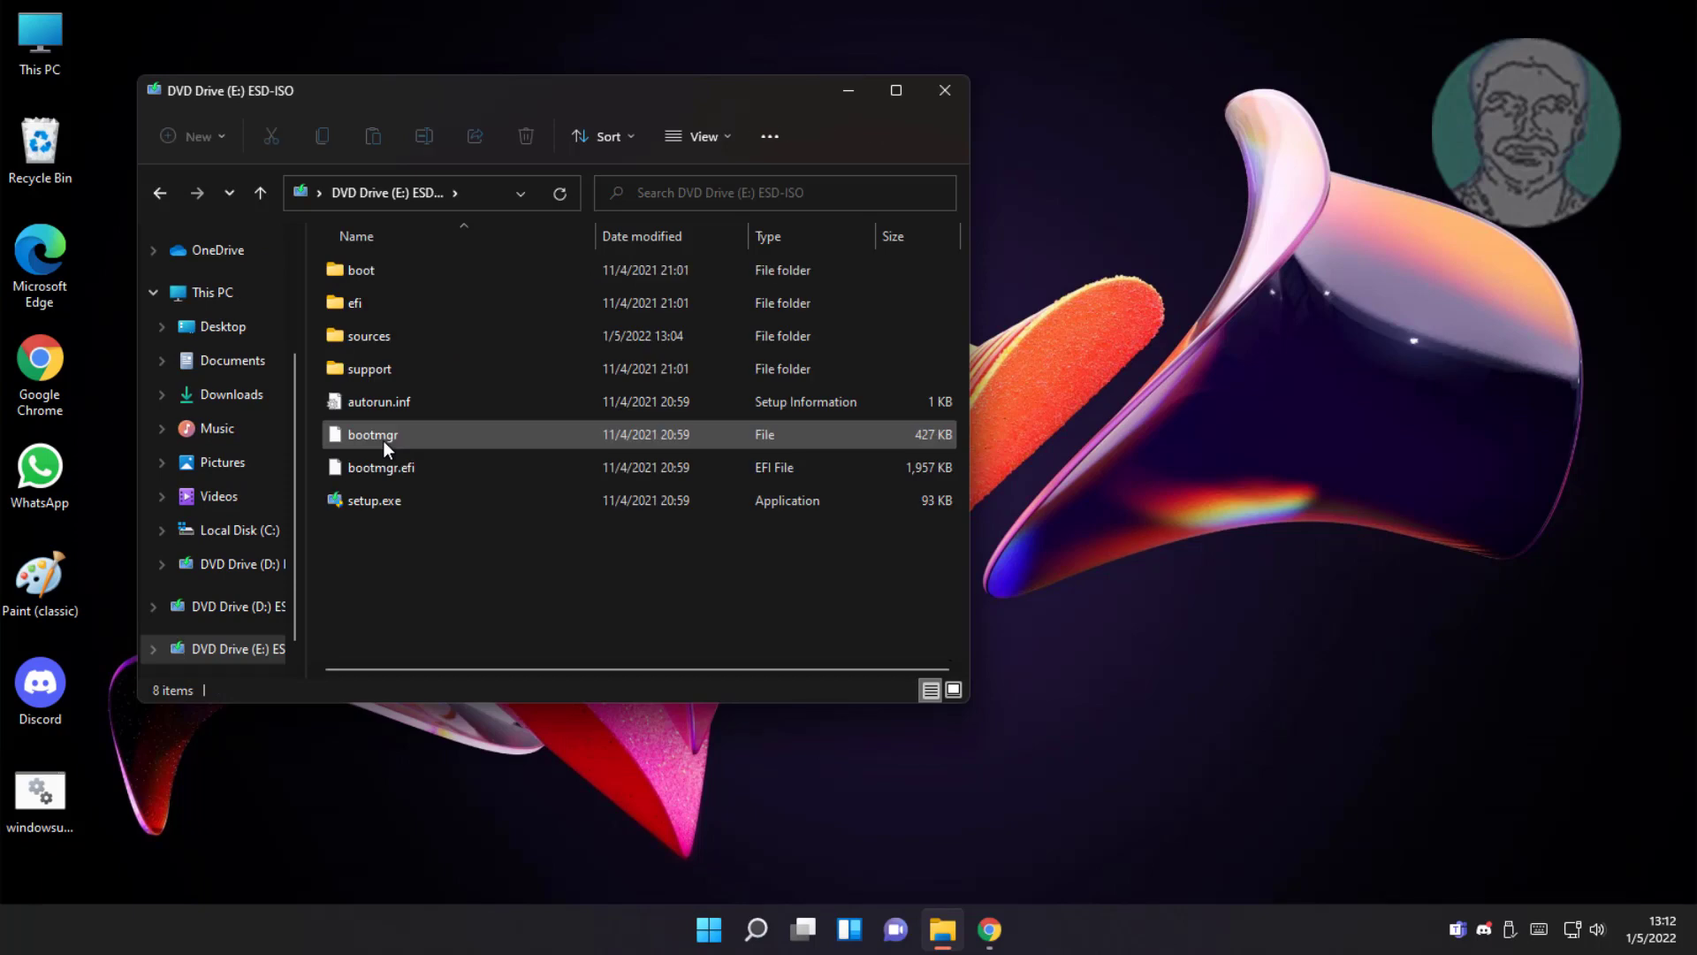
pyautogui.click(400, 504)
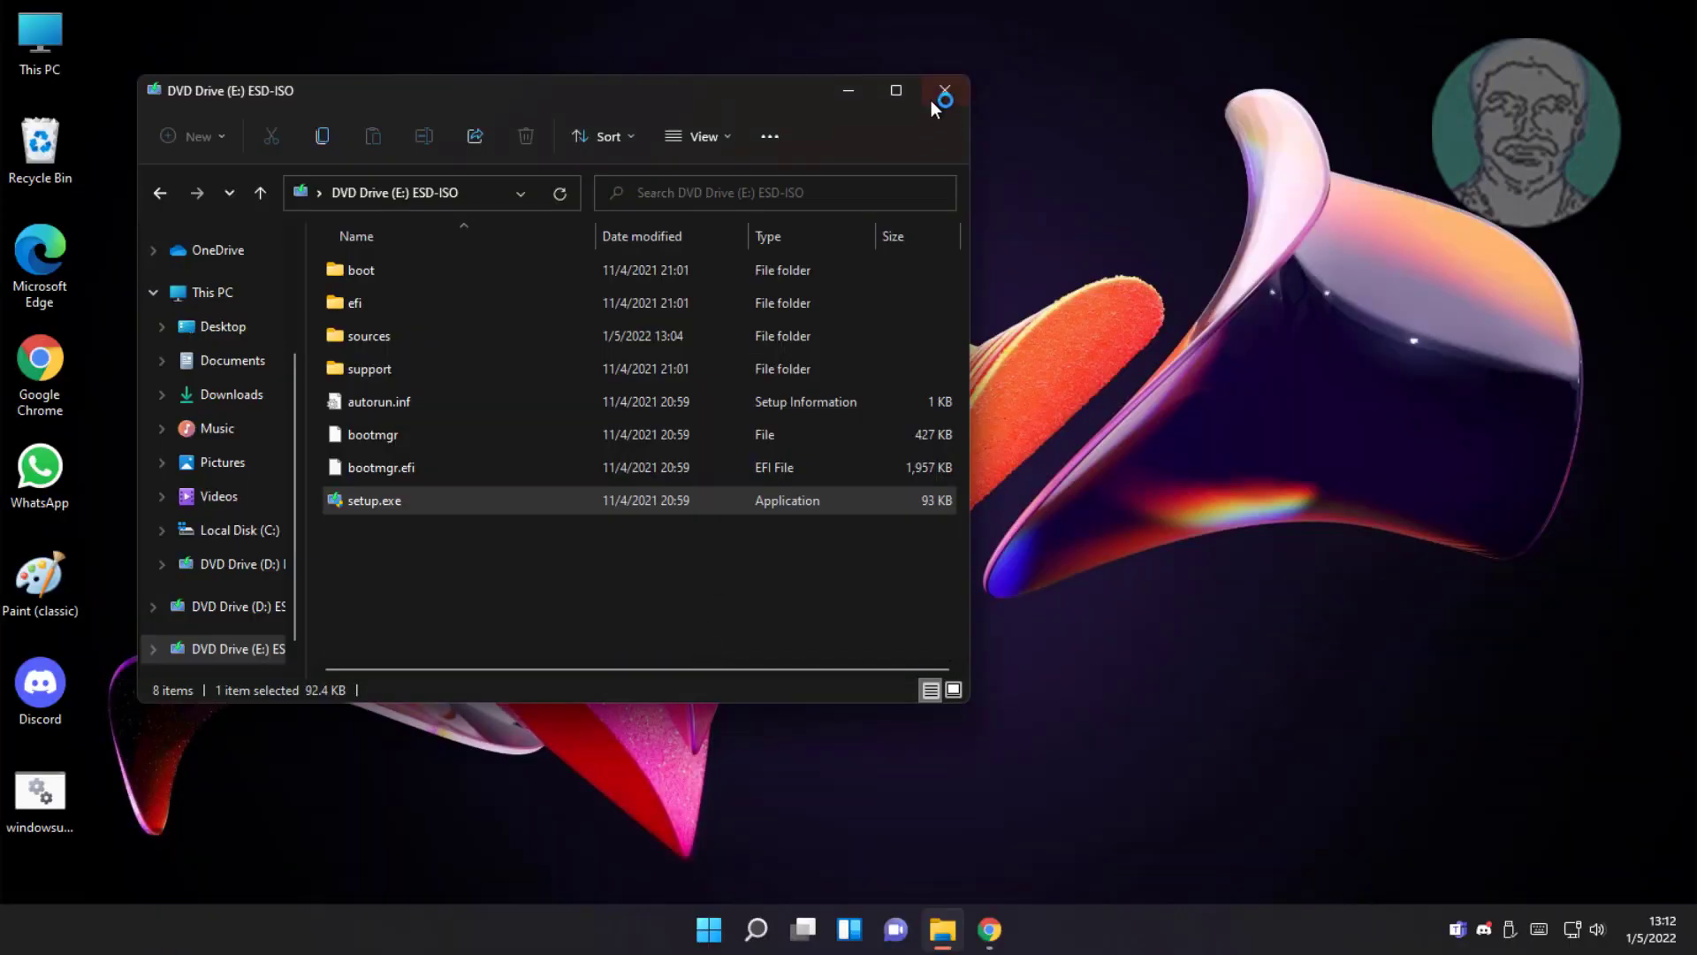
pyautogui.click(936, 99)
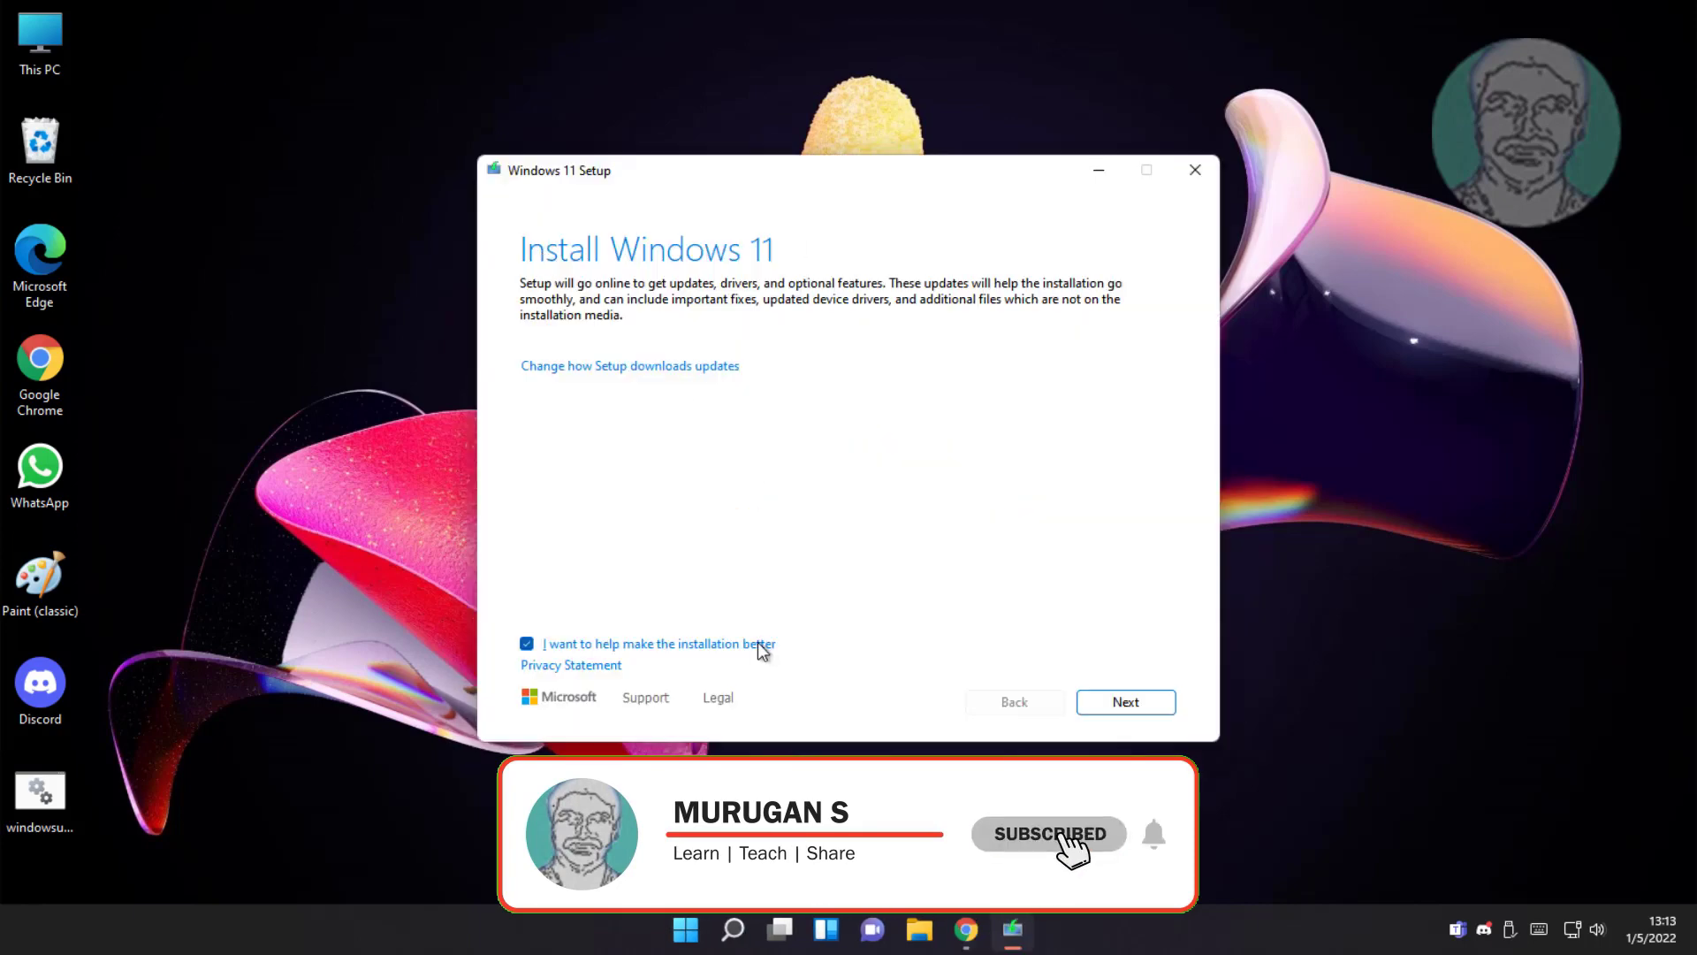
# Step: Opt out of installation feedback, accept the license, and install Windows 11 Pro keeping files and apps
pyautogui.click(758, 644)
pyautogui.click(1122, 701)
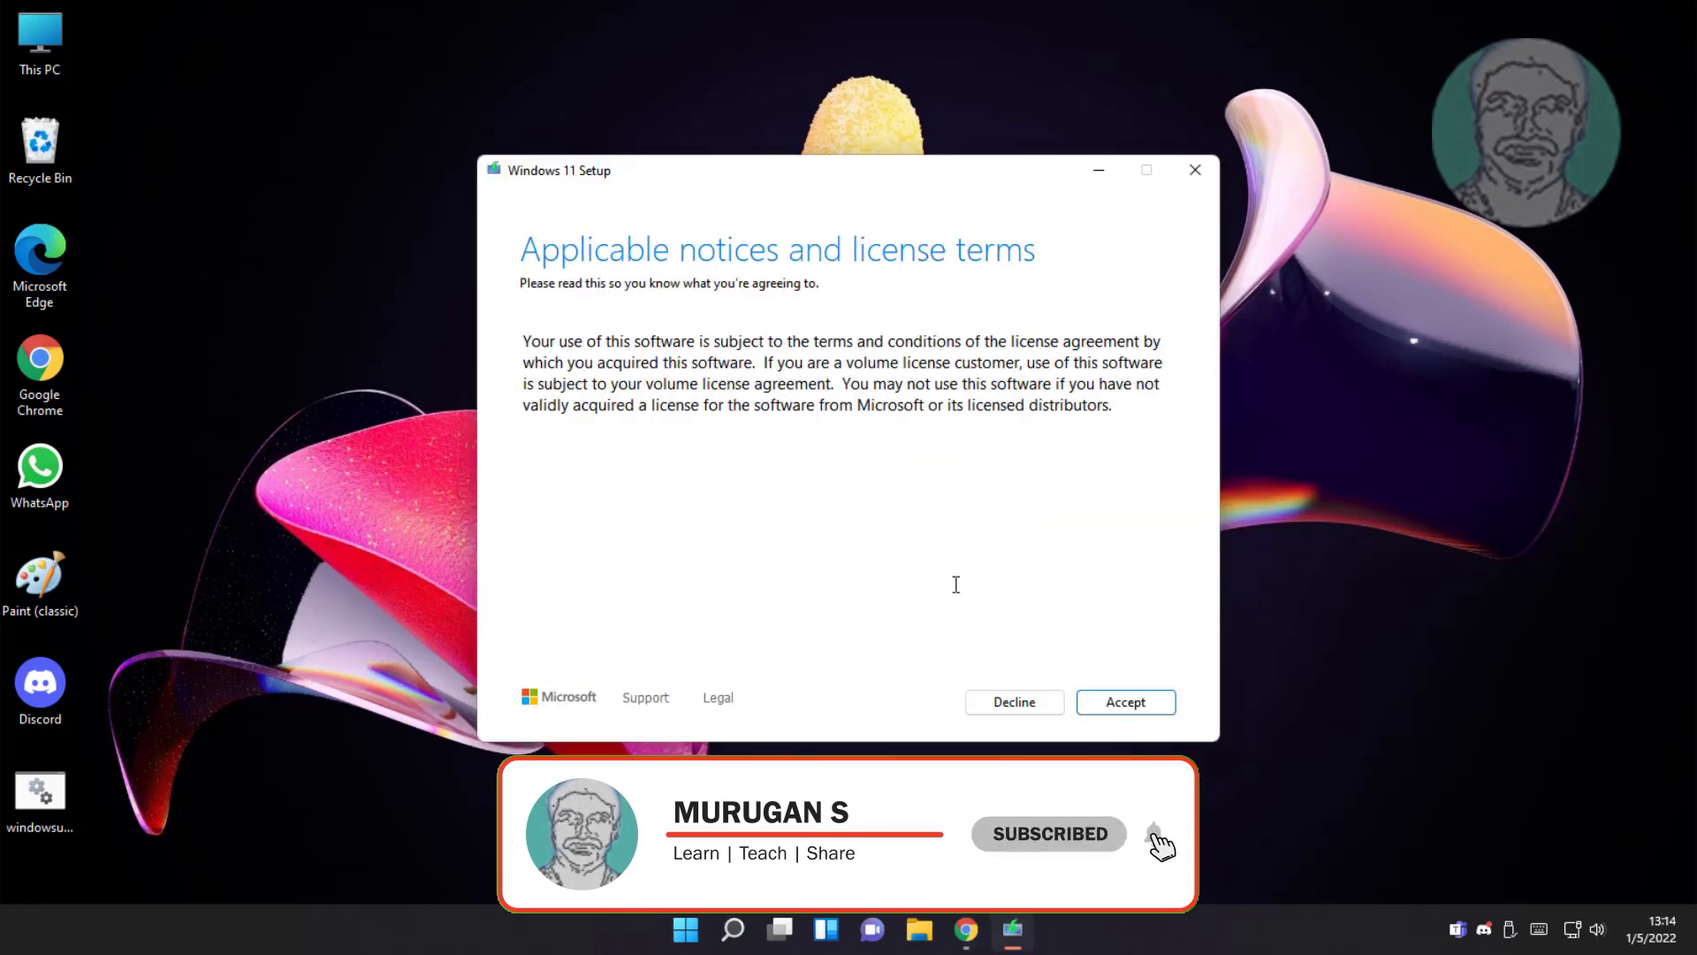
pyautogui.click(1130, 707)
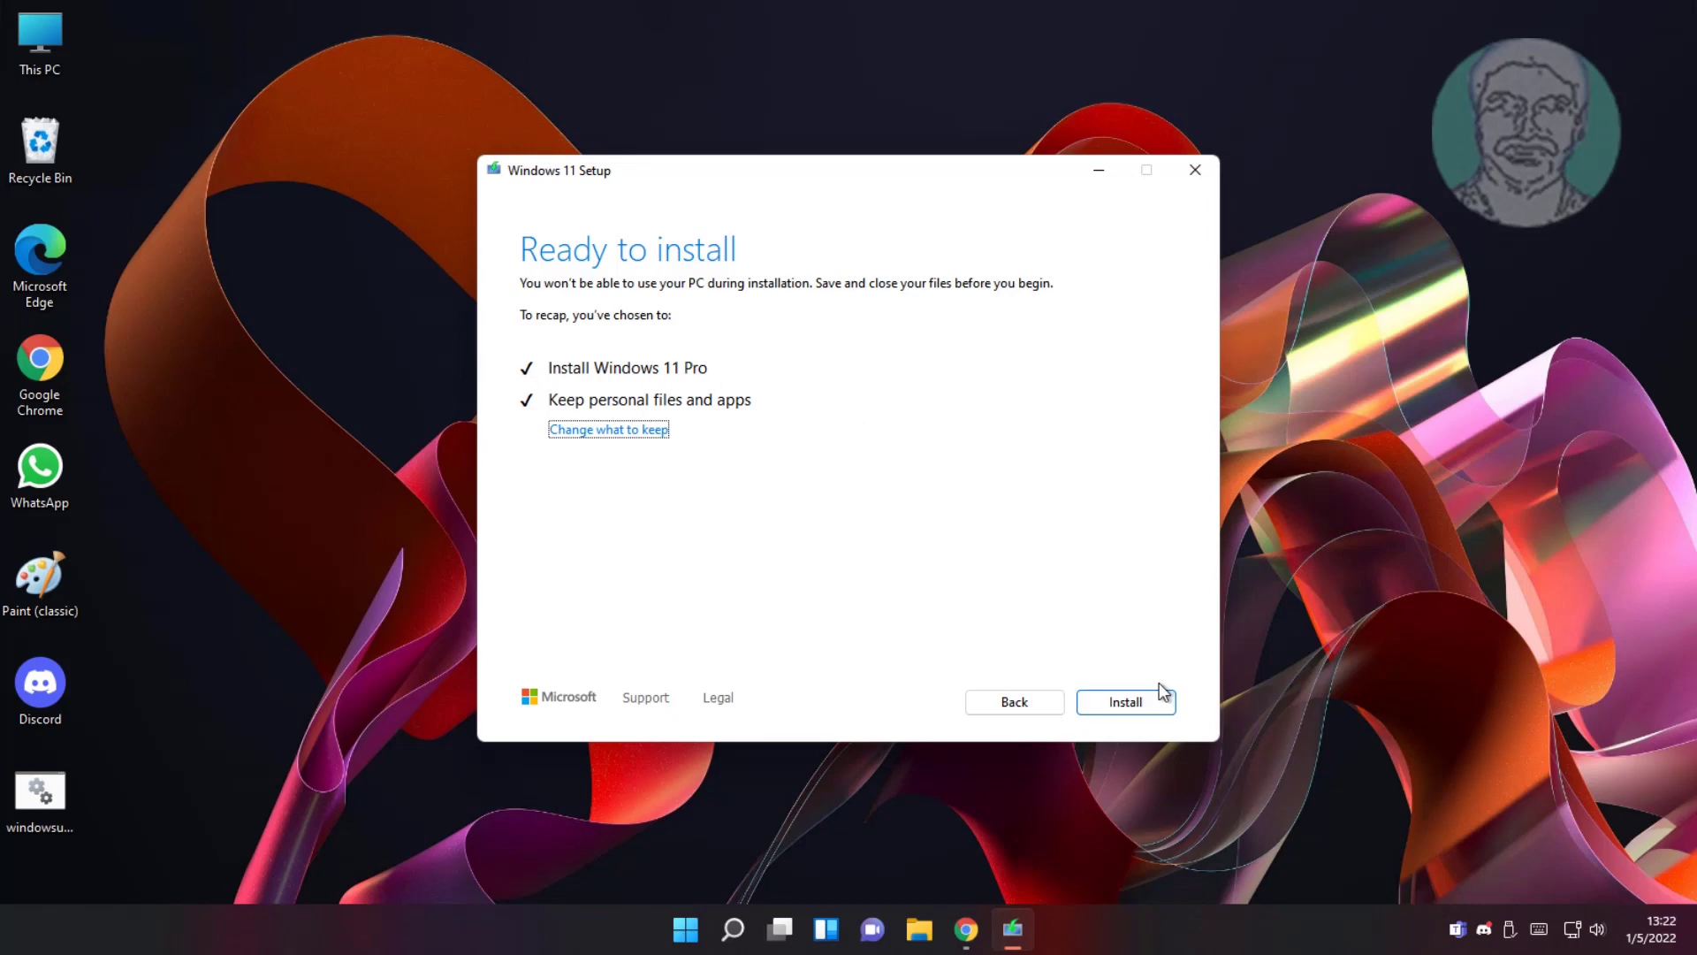
pyautogui.click(1140, 703)
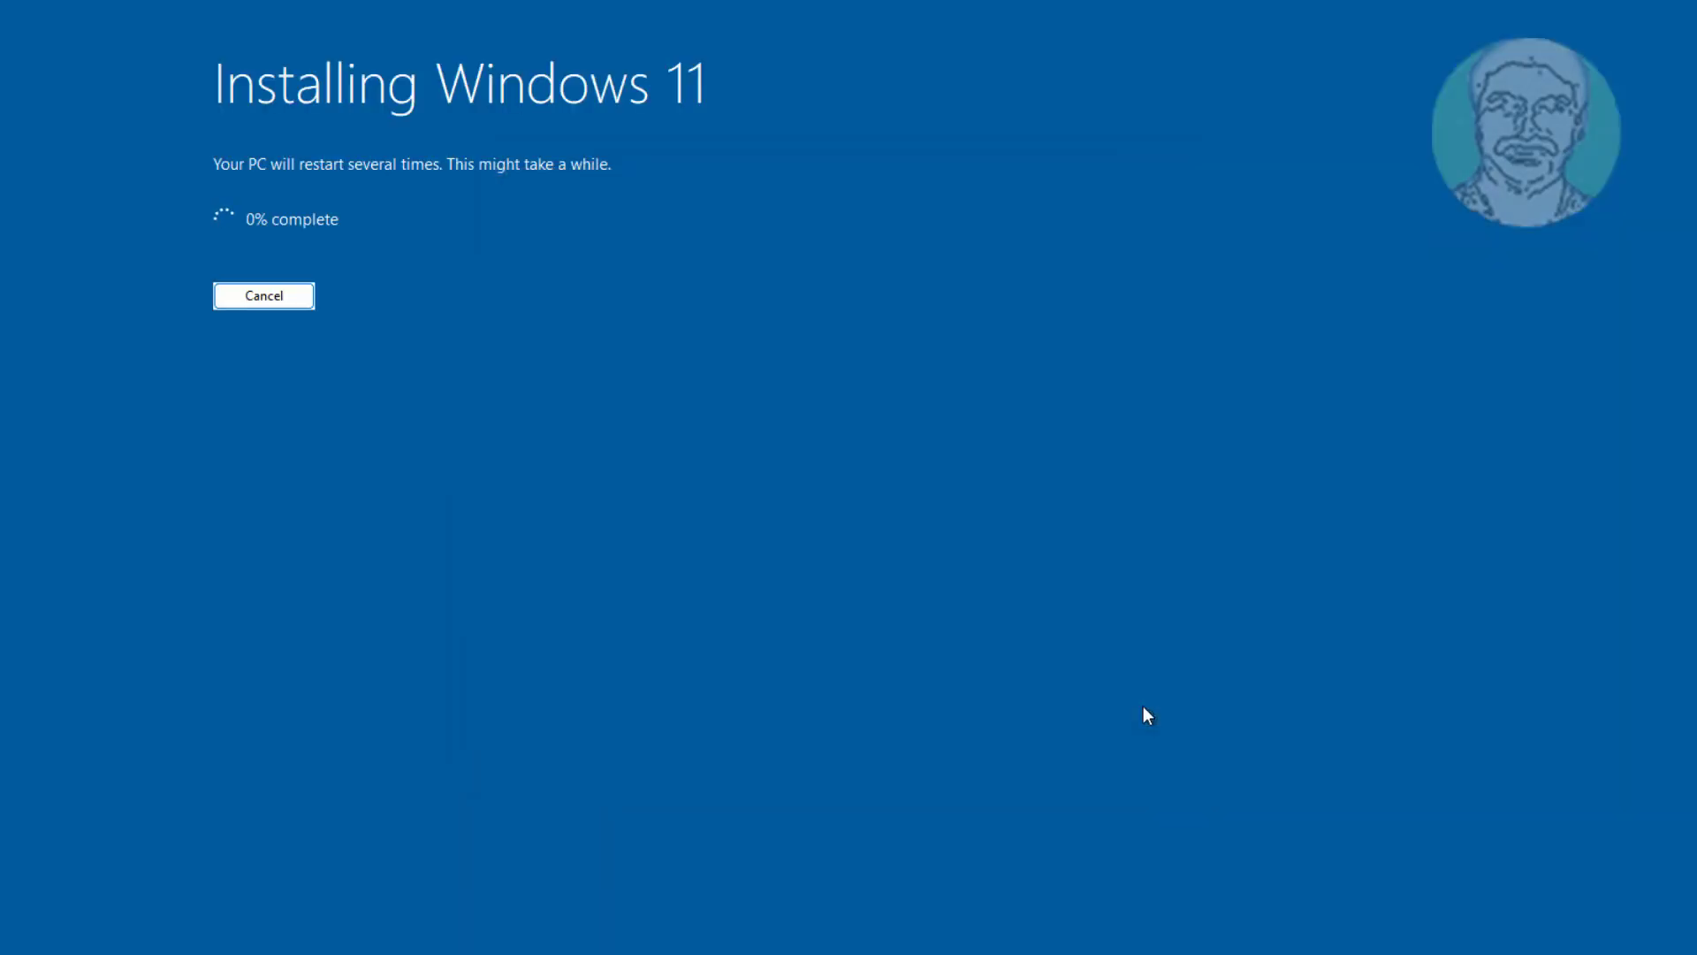